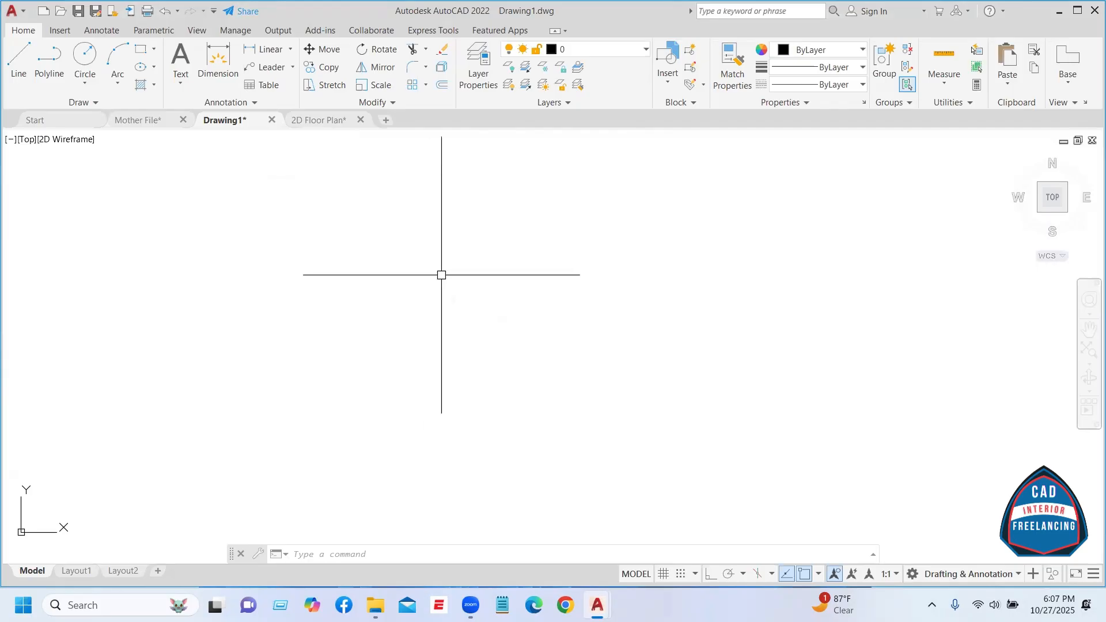
- Open the Layer Properties Manager and create three new layers with their default names
text(L)
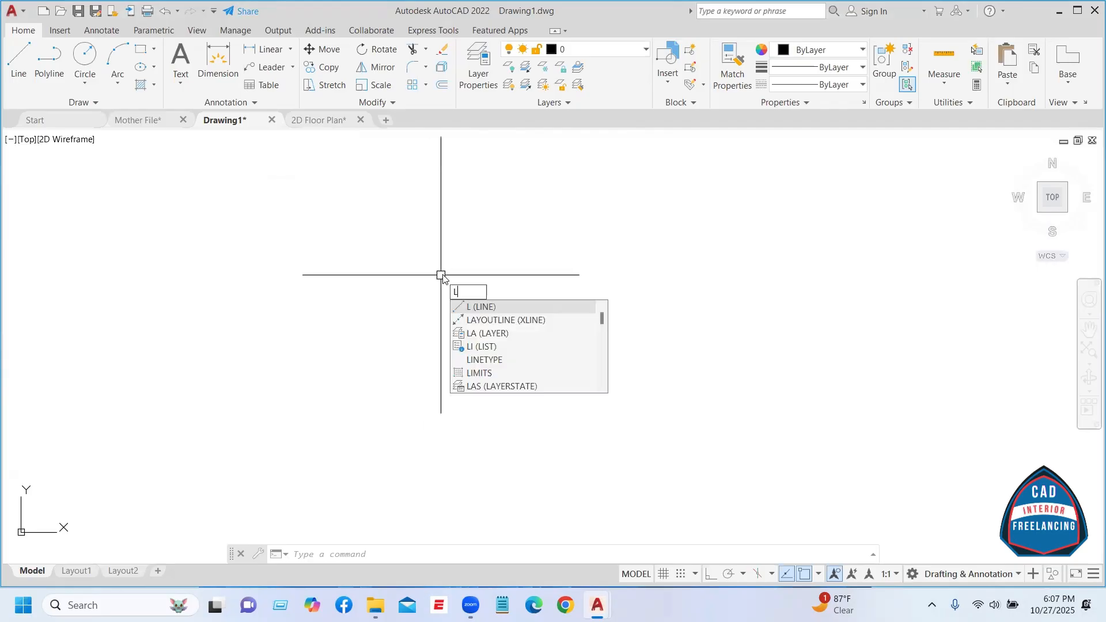
text(A)
key(Return)
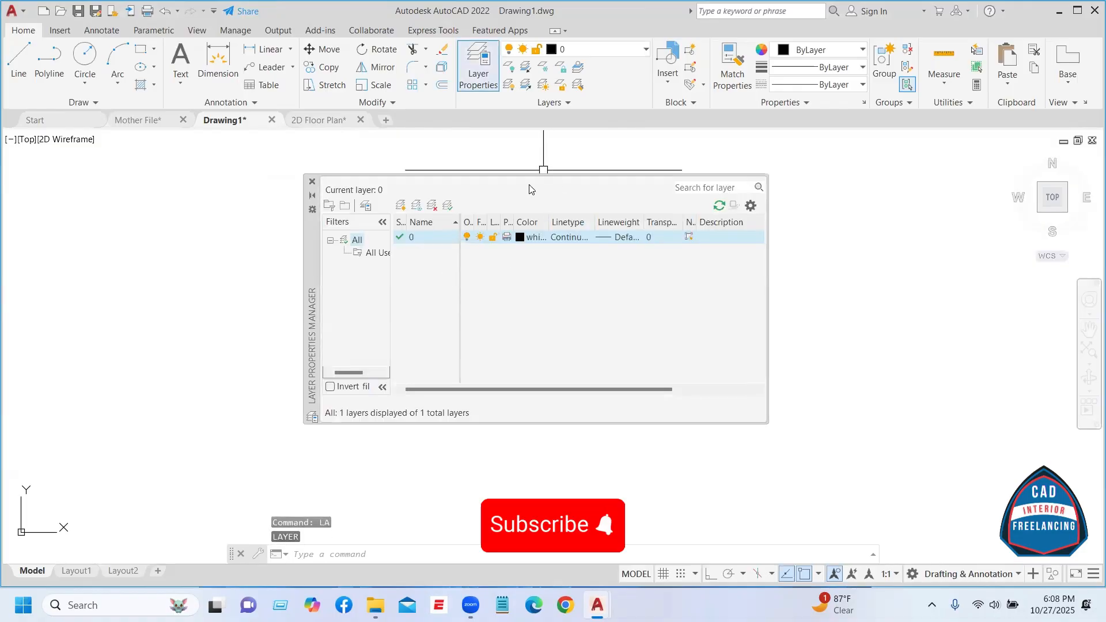
drag(311, 247, 275, 236)
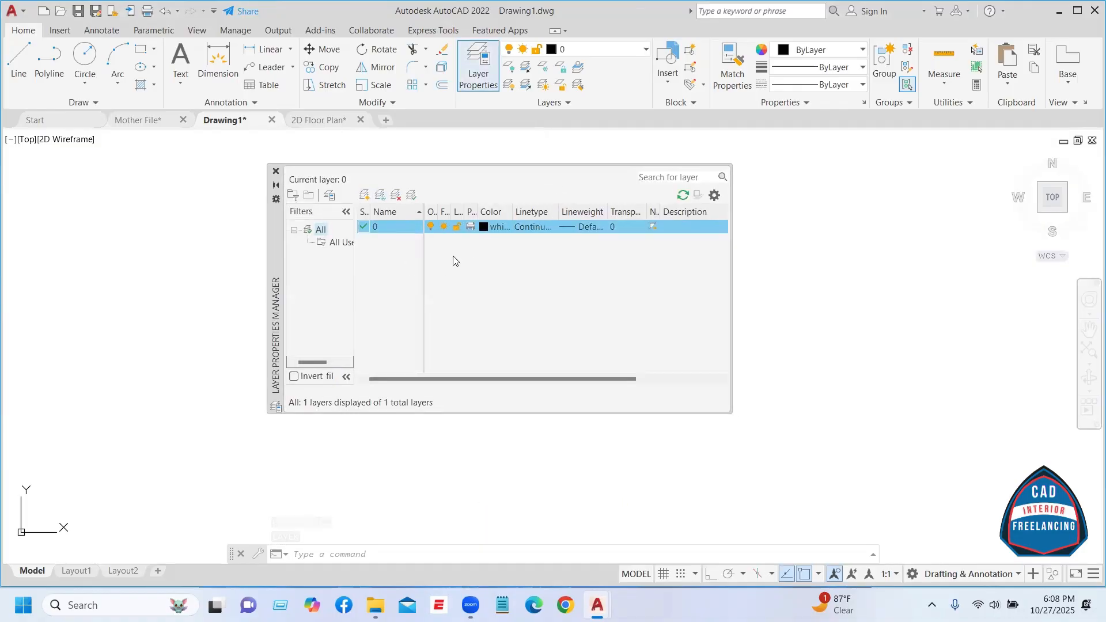
click(365, 196)
key(Return)
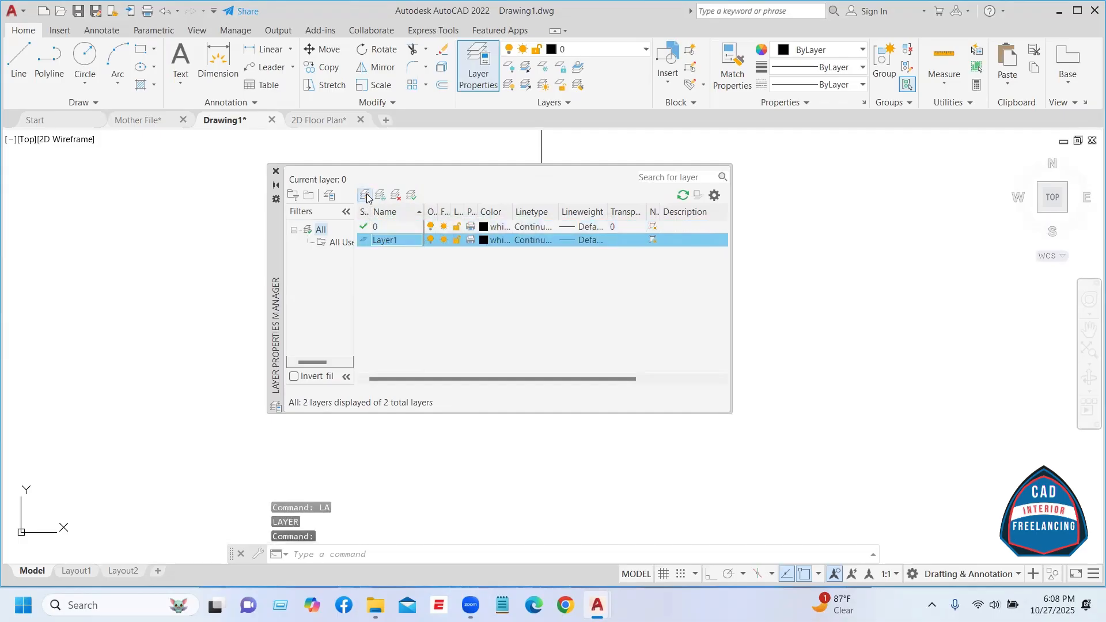
click(365, 195)
click(365, 195)
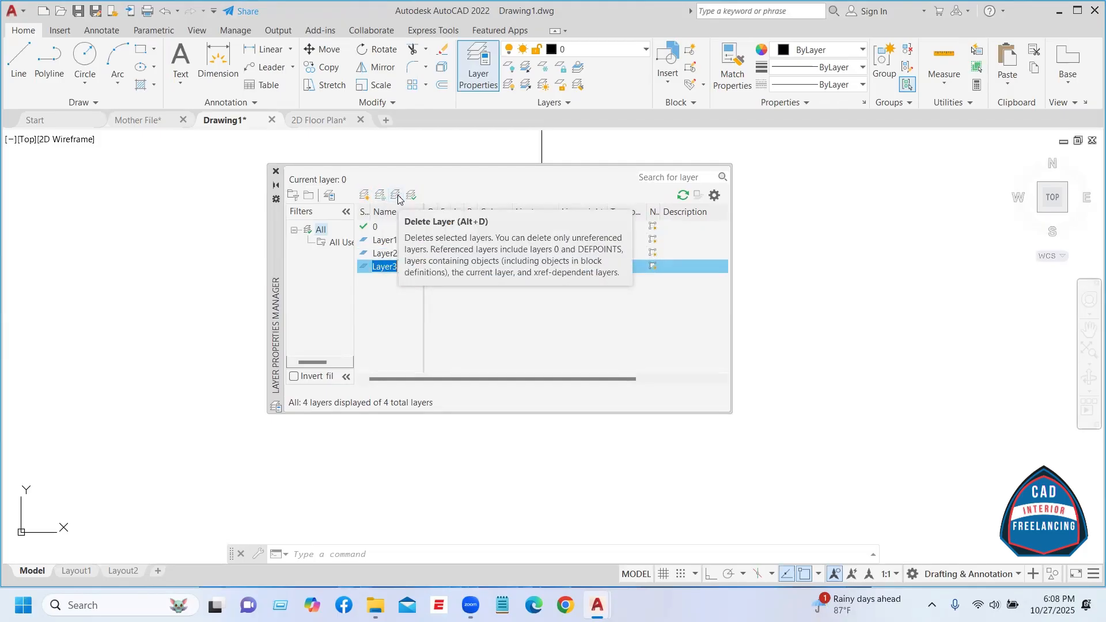
- Delete Layer2, add two more new layers with default names and close the layer manager
click(397, 254)
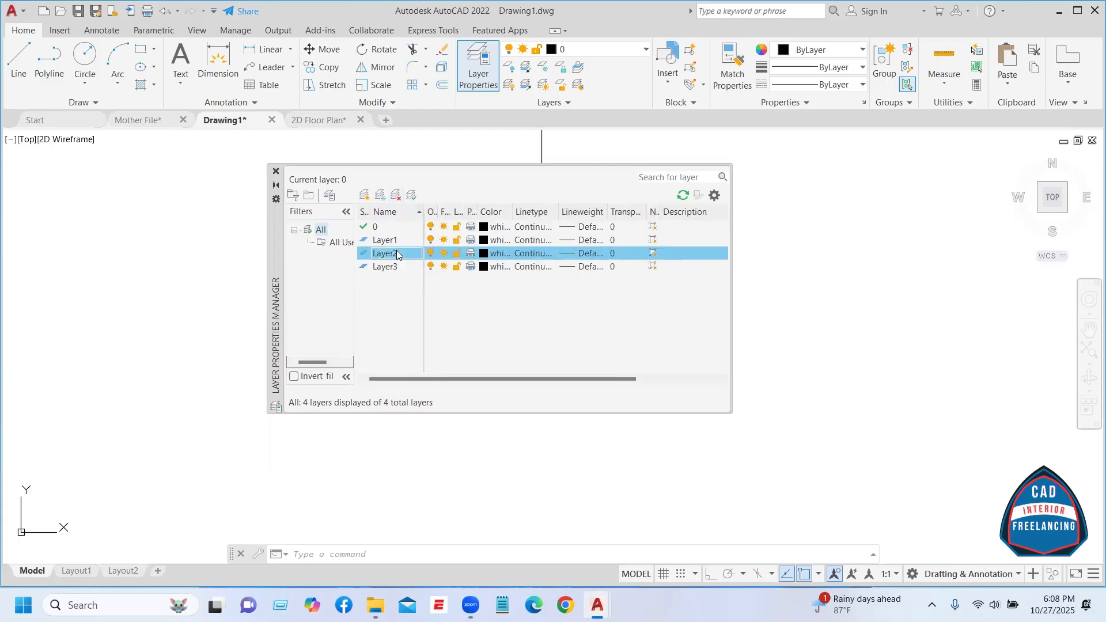
click(396, 195)
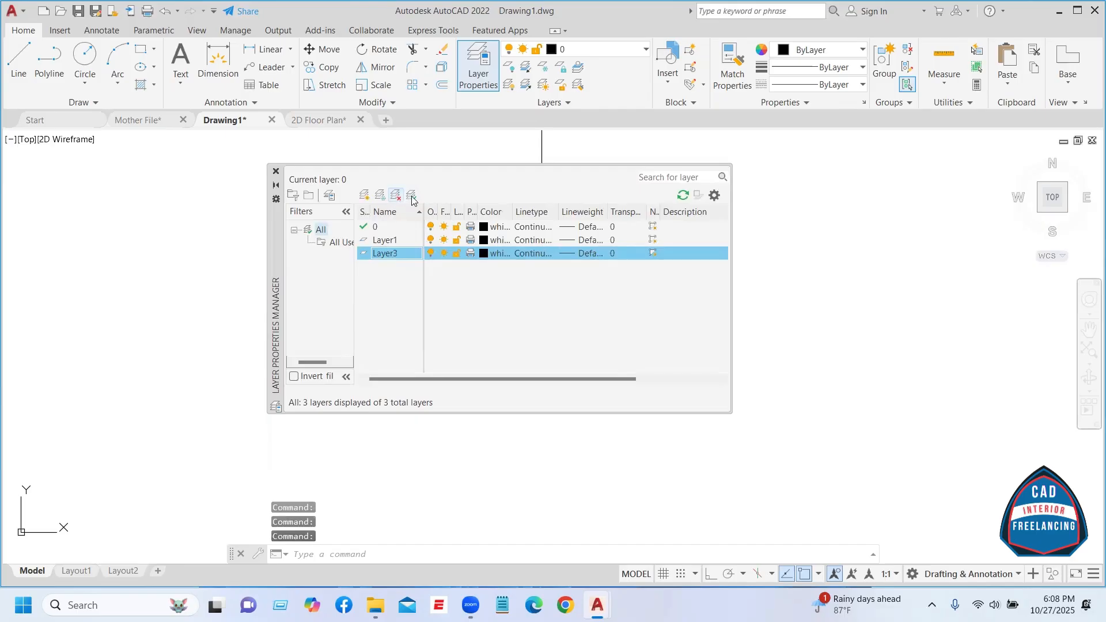
click(364, 195)
click(364, 195)
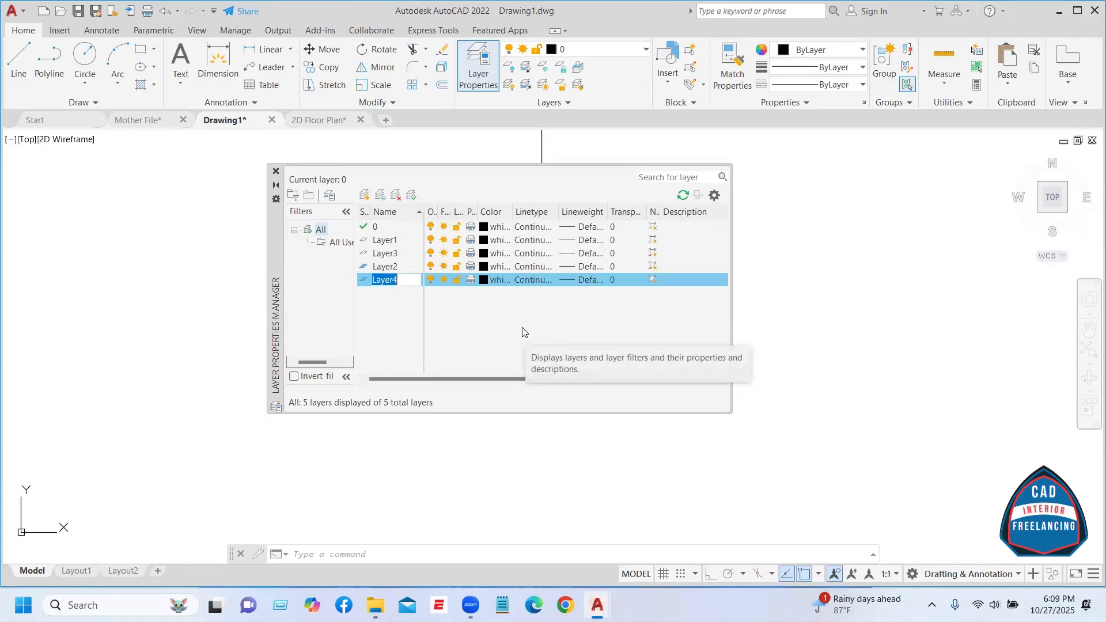
click(276, 171)
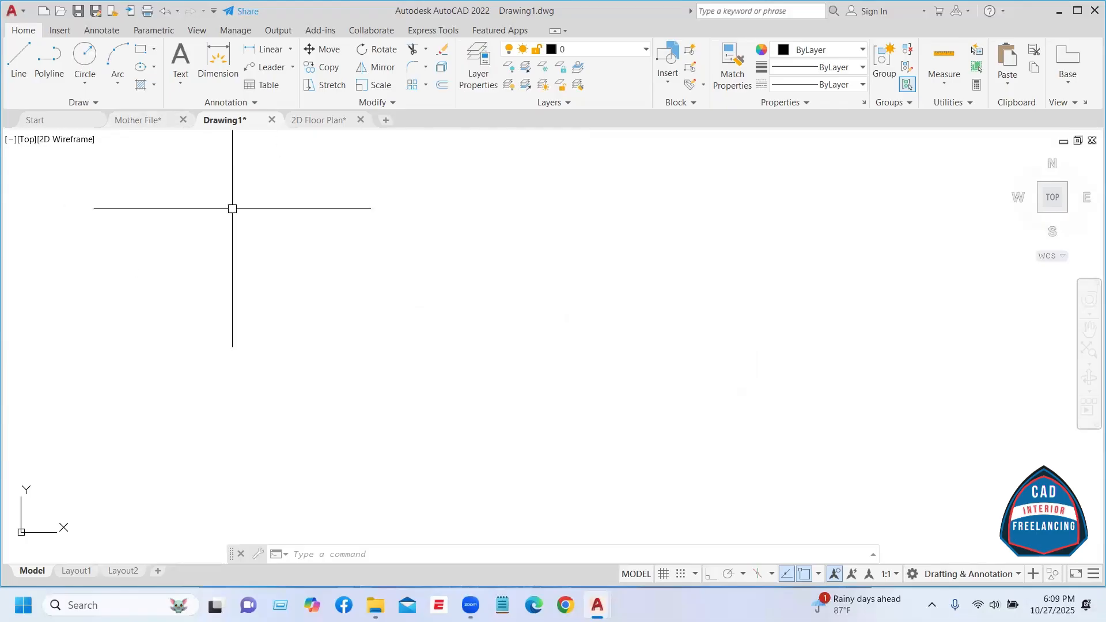
- Switch to the Mother File drawing and examine its floor plan and layer list, keeping Dimensions as the current layer
click(138, 120)
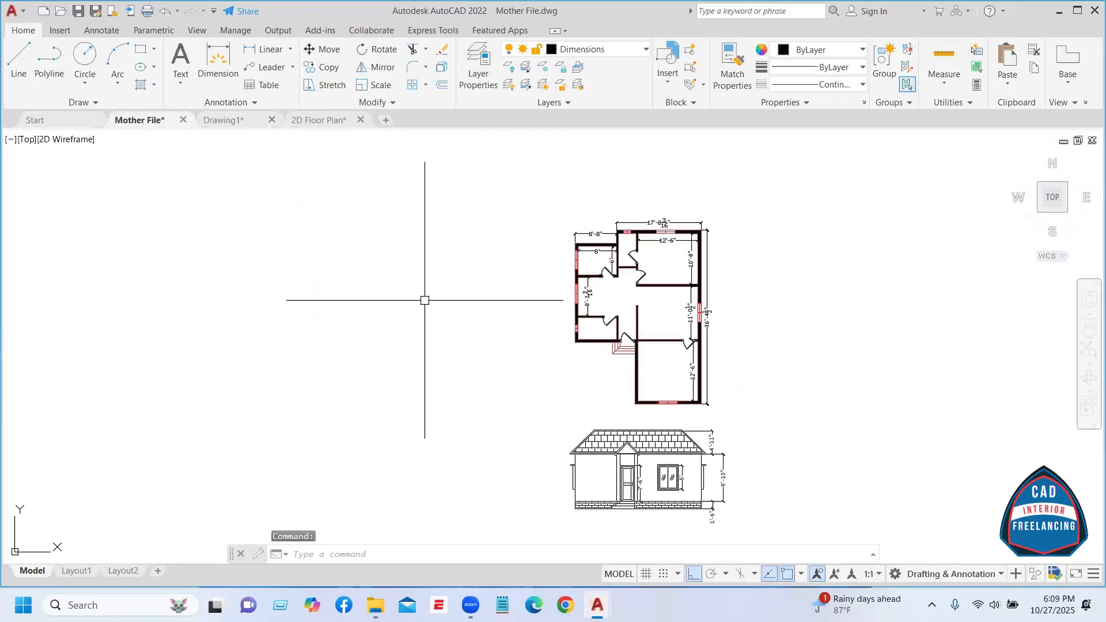
scroll(699, 313, up, 5)
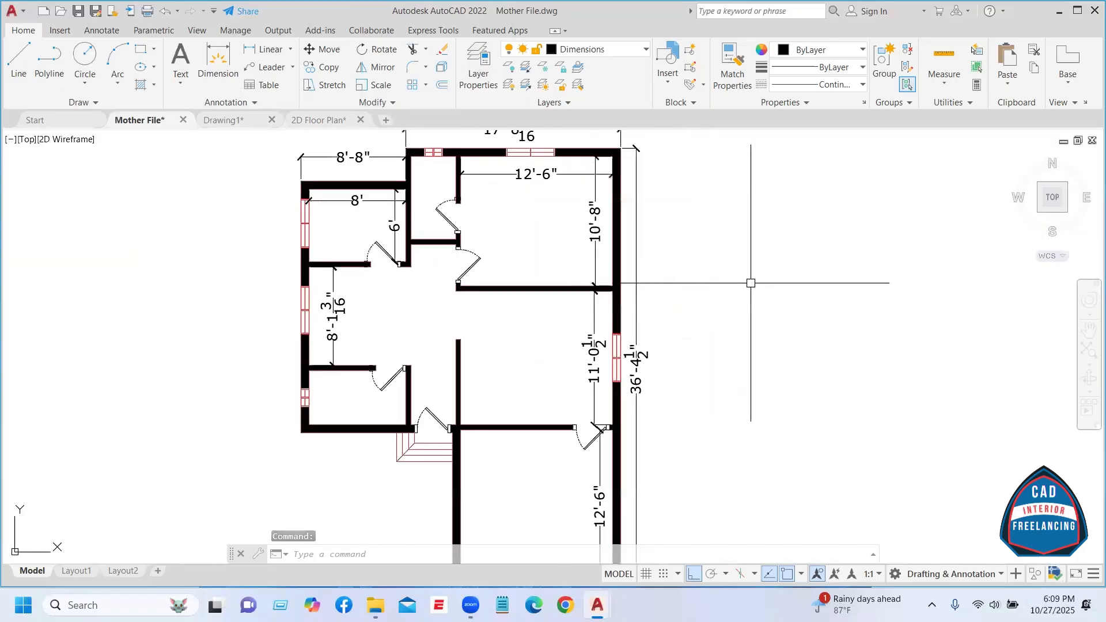
scroll(748, 279, down, 3)
scroll(642, 333, up, 2)
scroll(576, 224, down, 2)
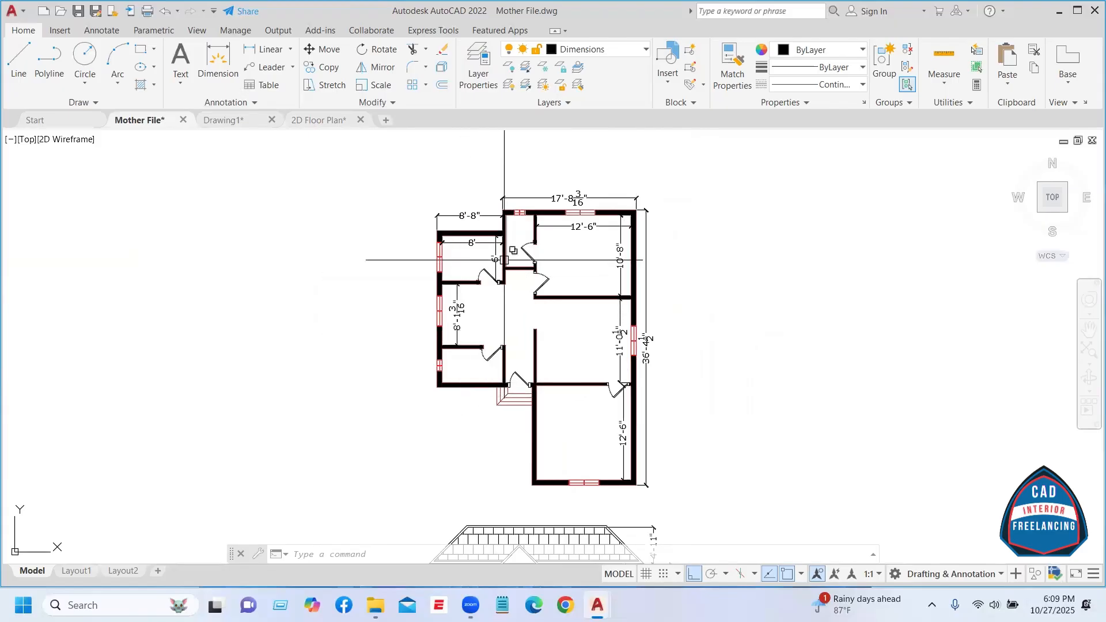
scroll(507, 264, up, 2)
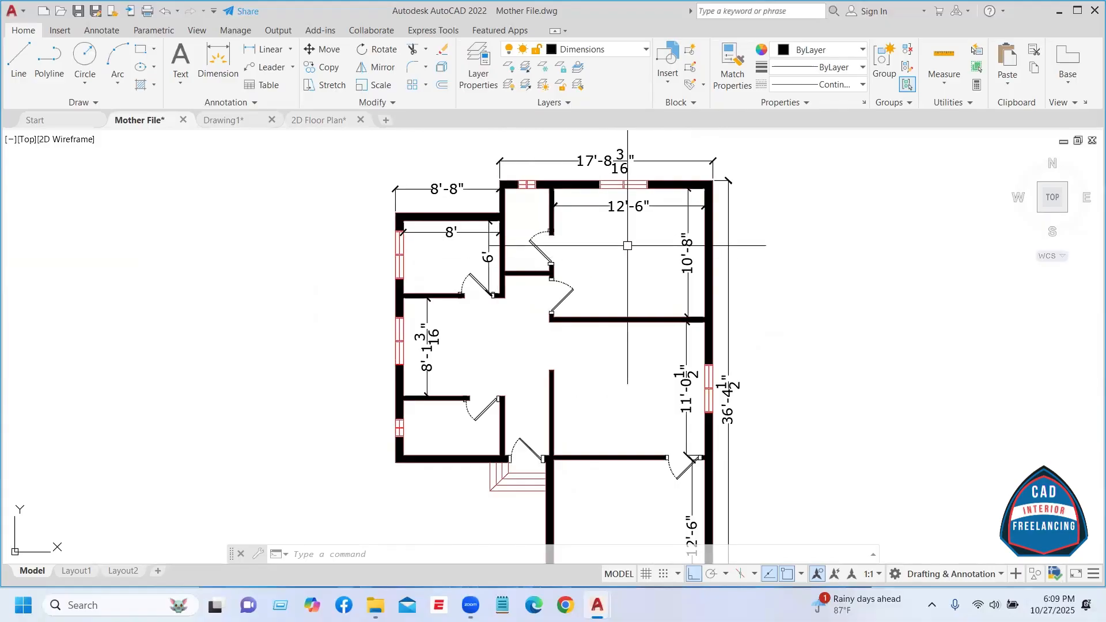
scroll(630, 192, down, 2)
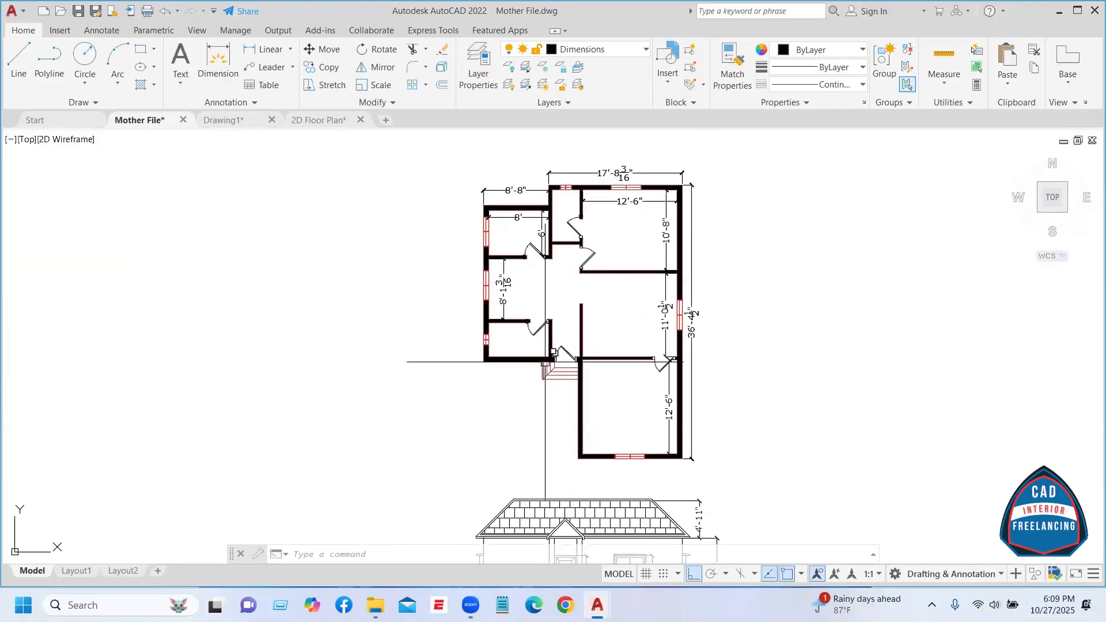
scroll(610, 230, down, 2)
scroll(556, 267, up, 4)
middle_drag(556, 266, 502, 349)
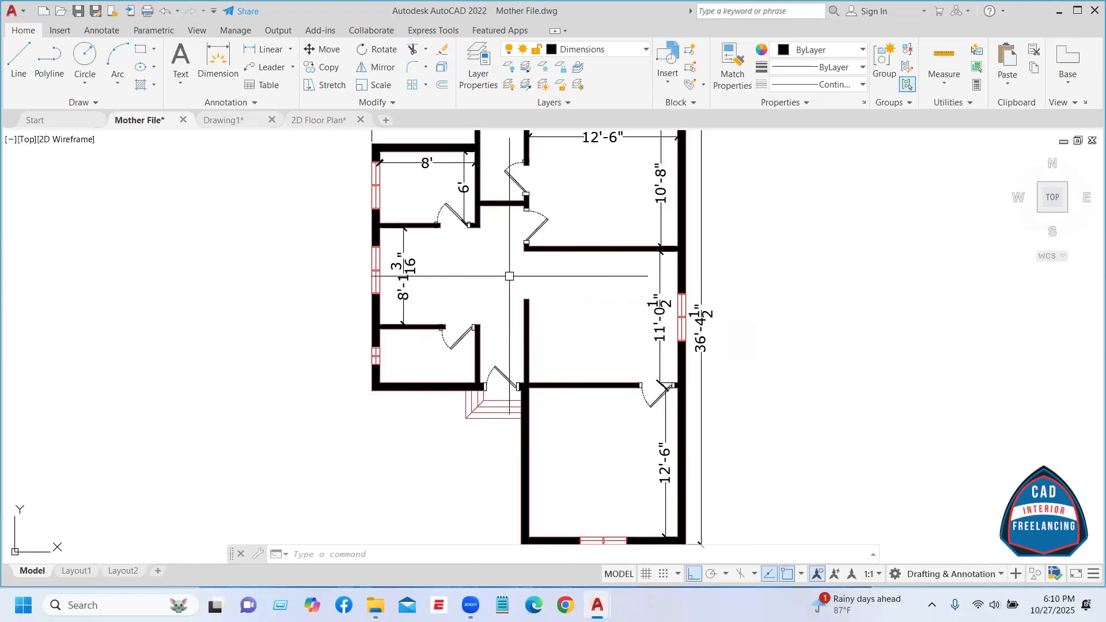
scroll(509, 422, down, 2)
scroll(623, 208, up, 2)
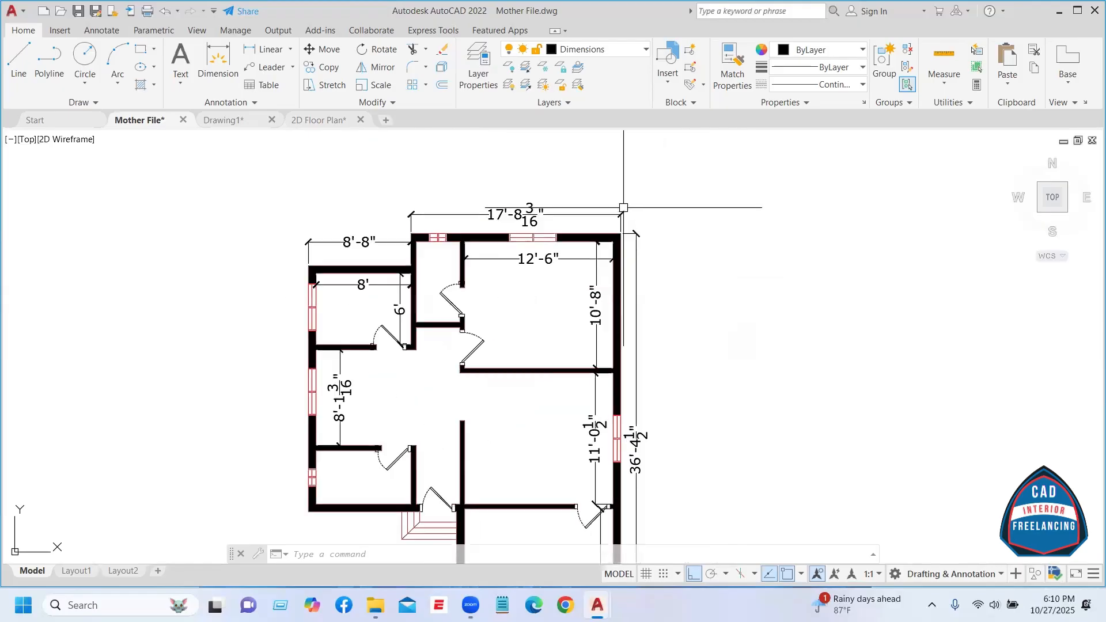
scroll(610, 205, down, 2)
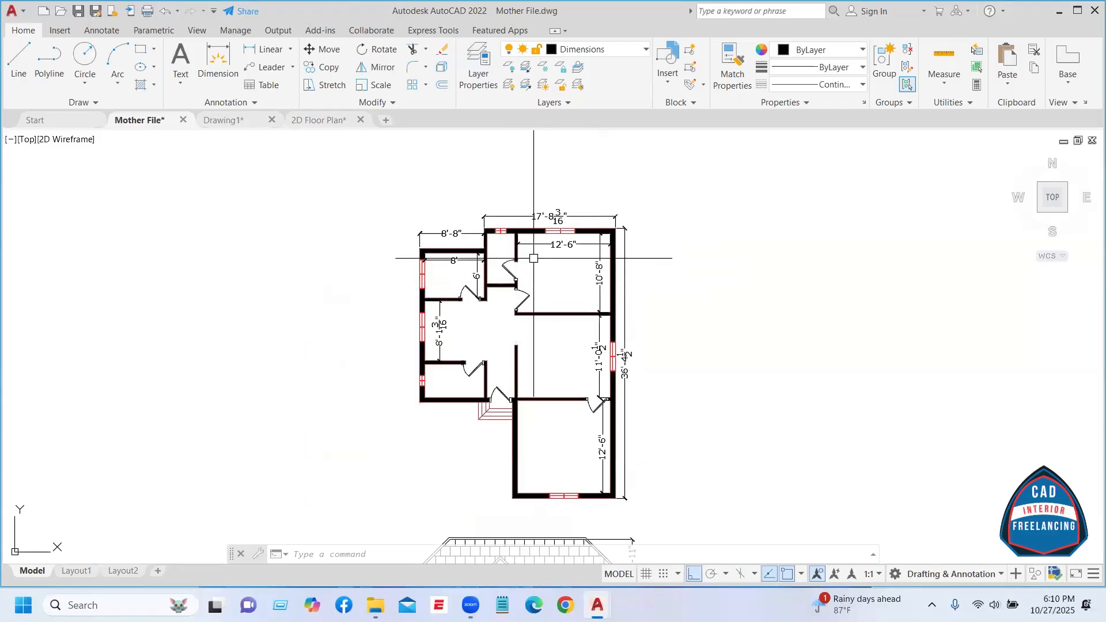
scroll(632, 276, up, 2)
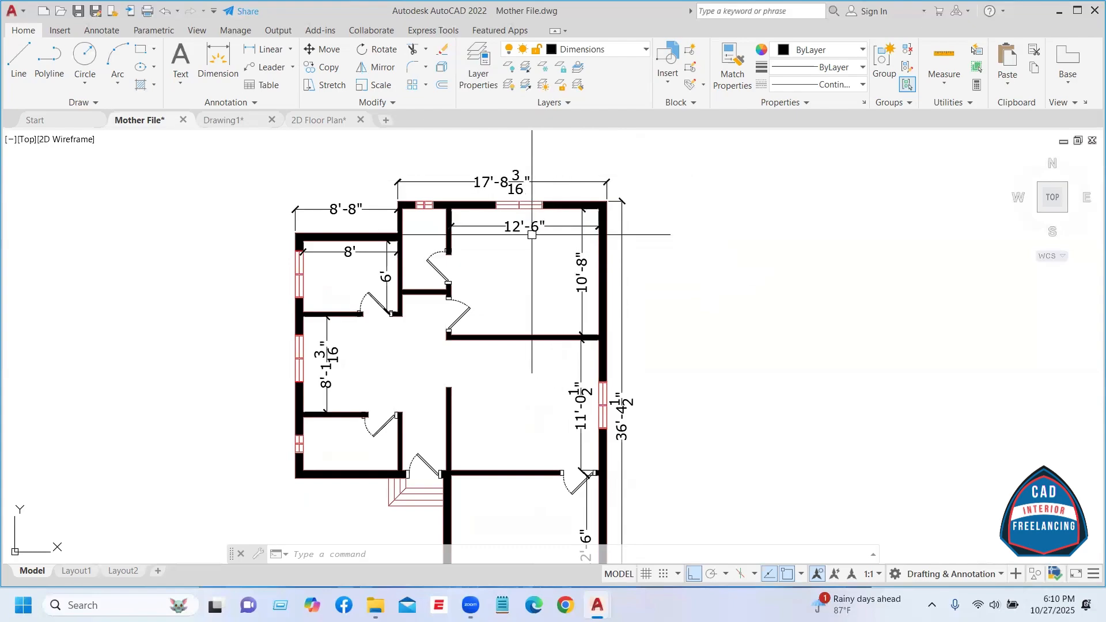
click(645, 51)
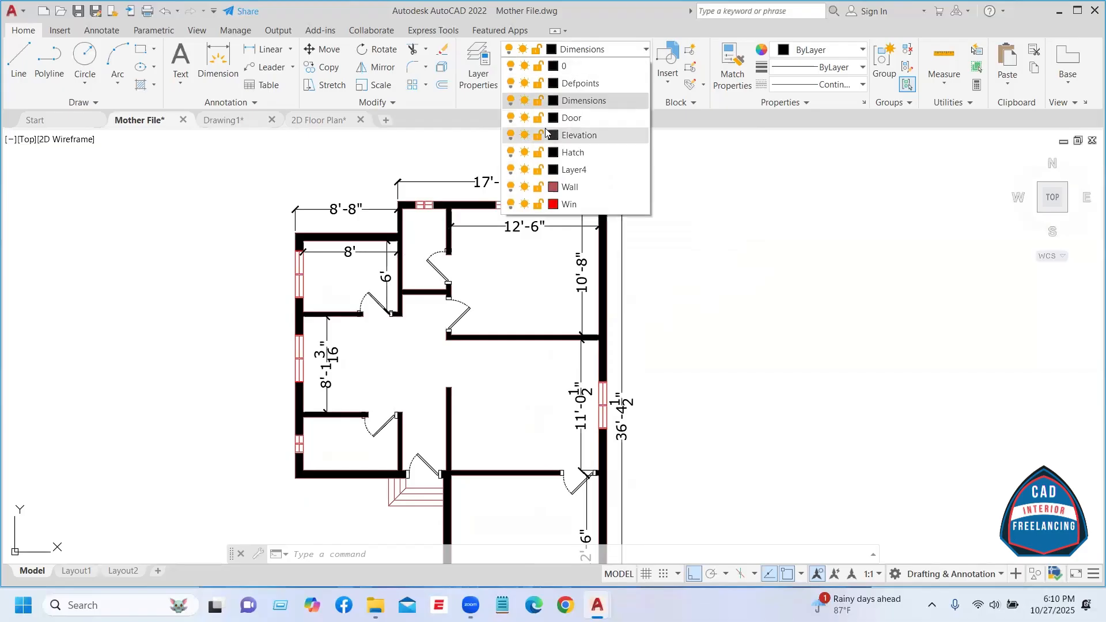
click(619, 100)
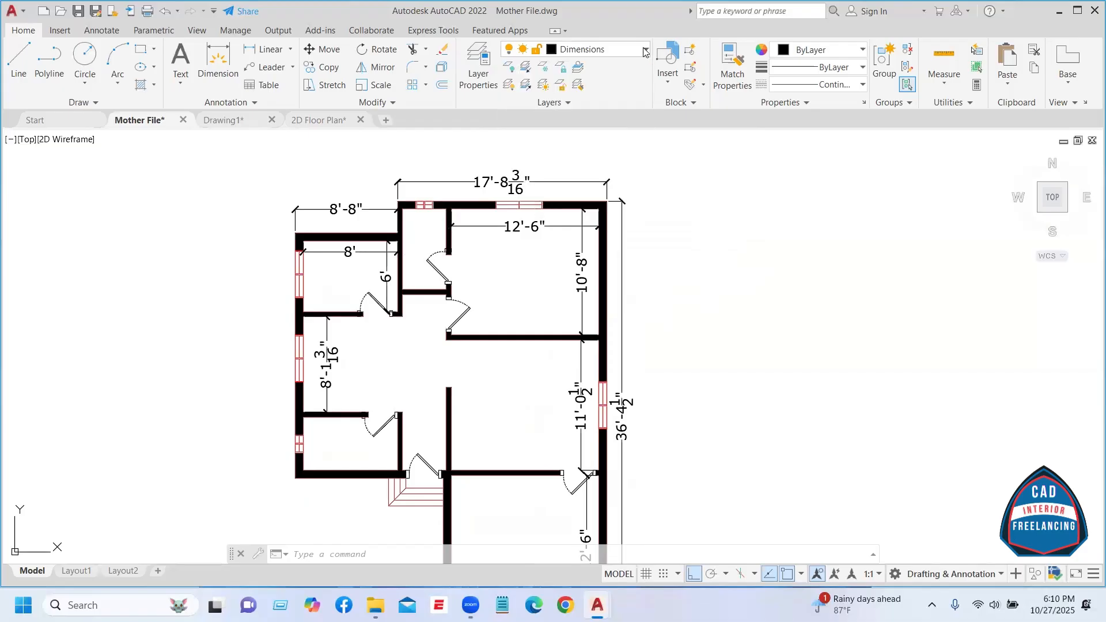
- Open the Layer Properties Manager beside the floor plan and rename the Defpoints layer as door2
text(LA)
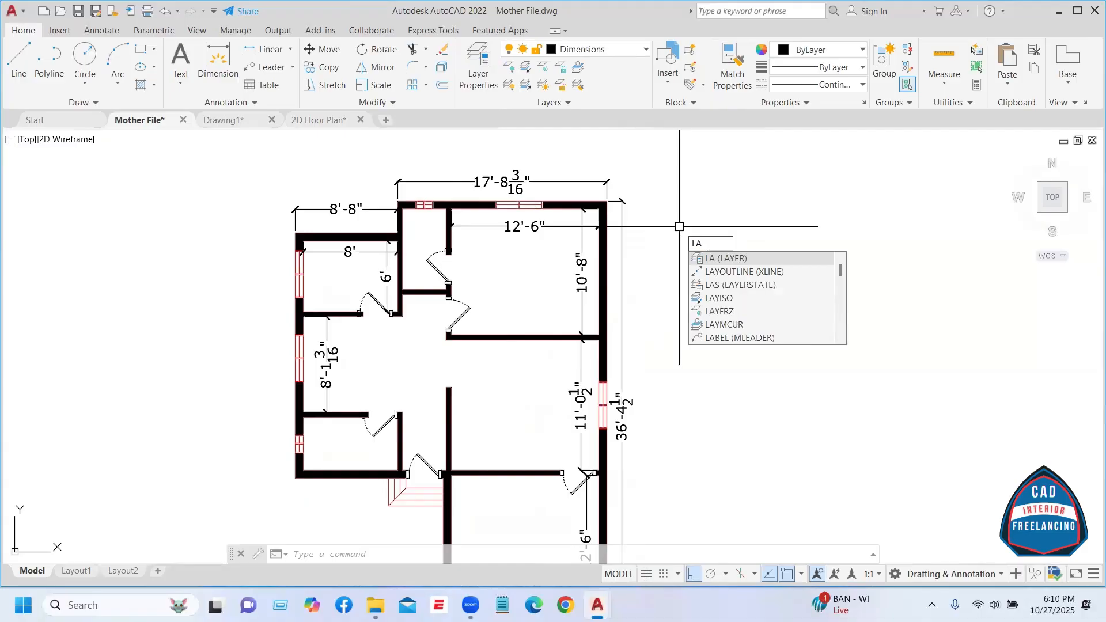
key(Return)
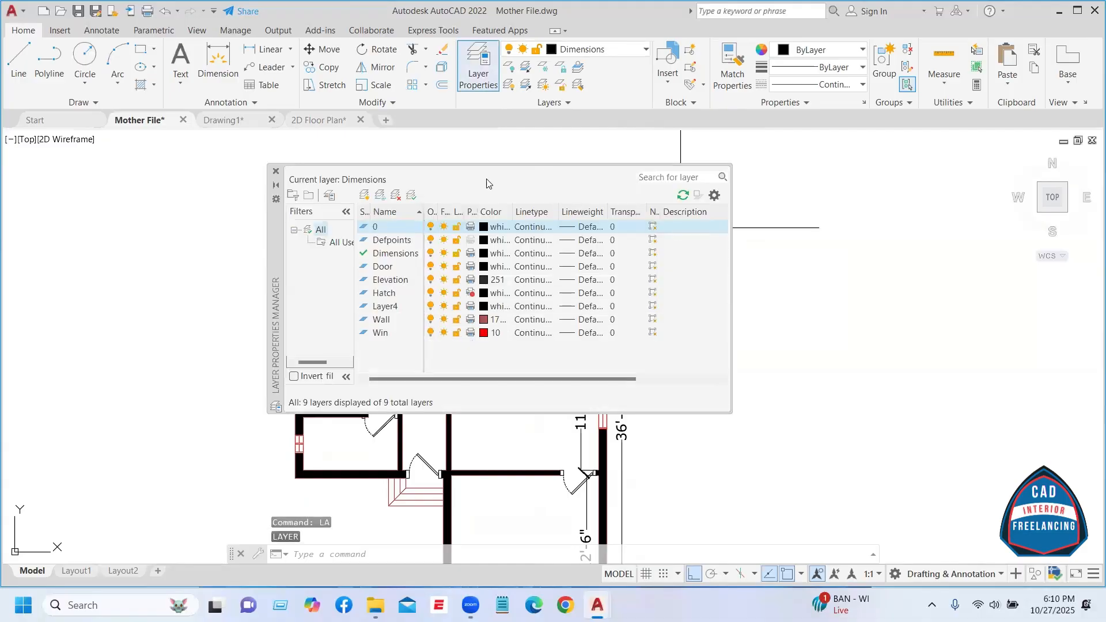
drag(274, 230, 830, 202)
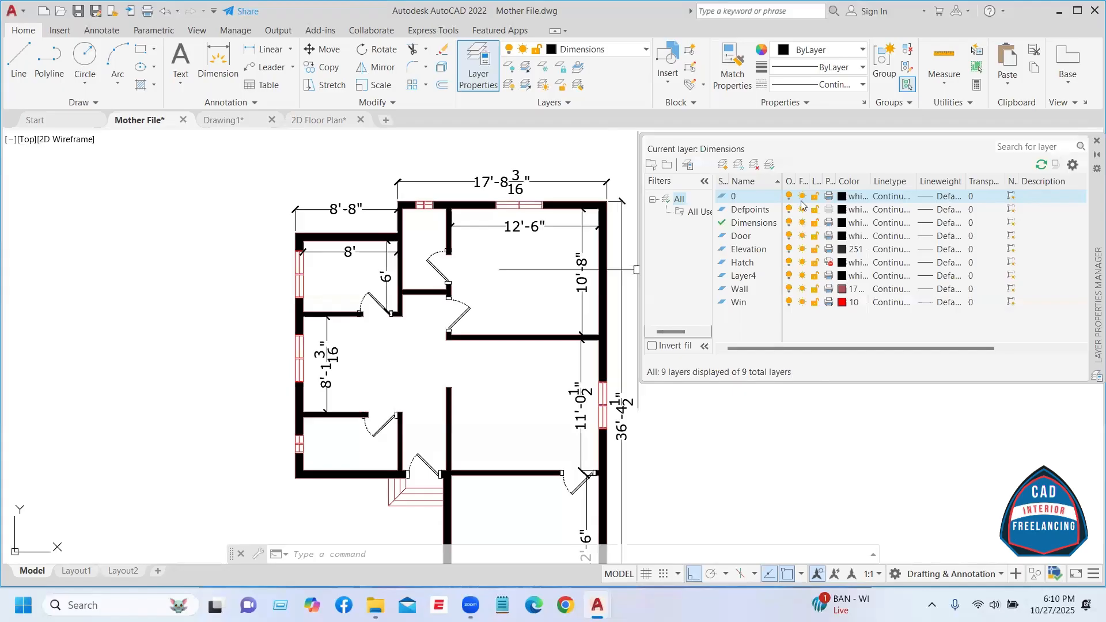
click(753, 213)
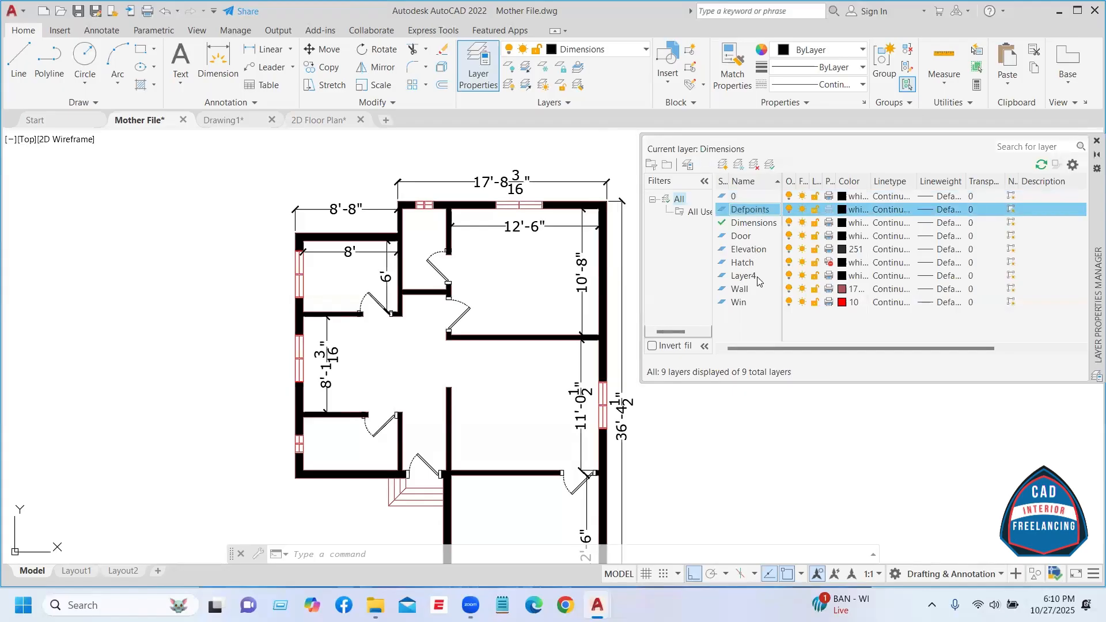
click(757, 211)
text(door2)
key(Return)
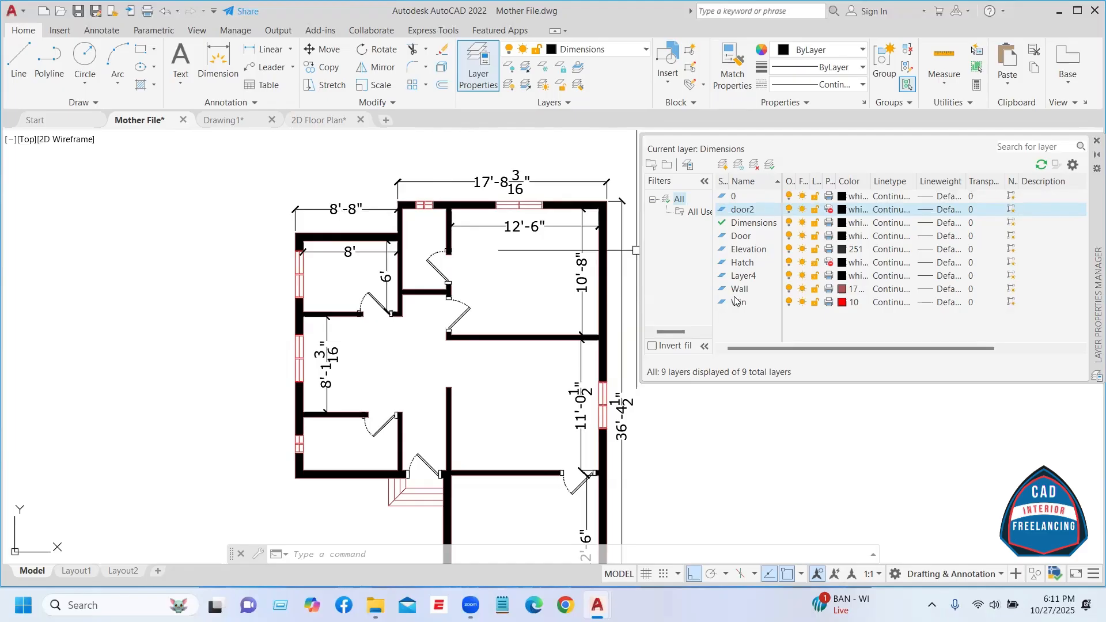
- Turn the Hatch layer off to hide the wall fill, and turn it back on
click(789, 263)
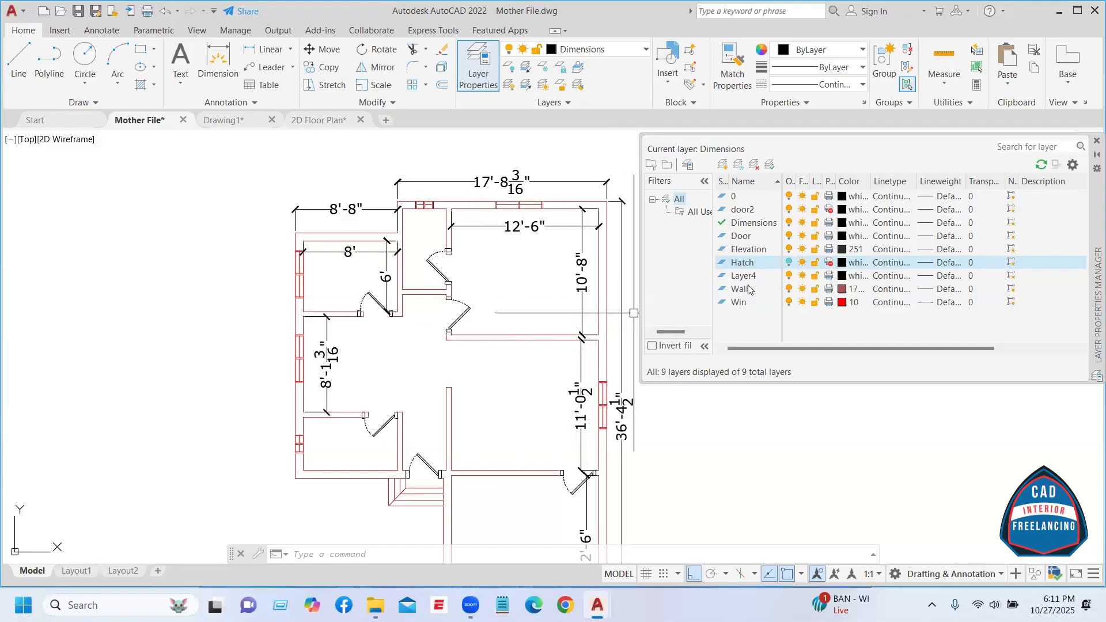
click(789, 262)
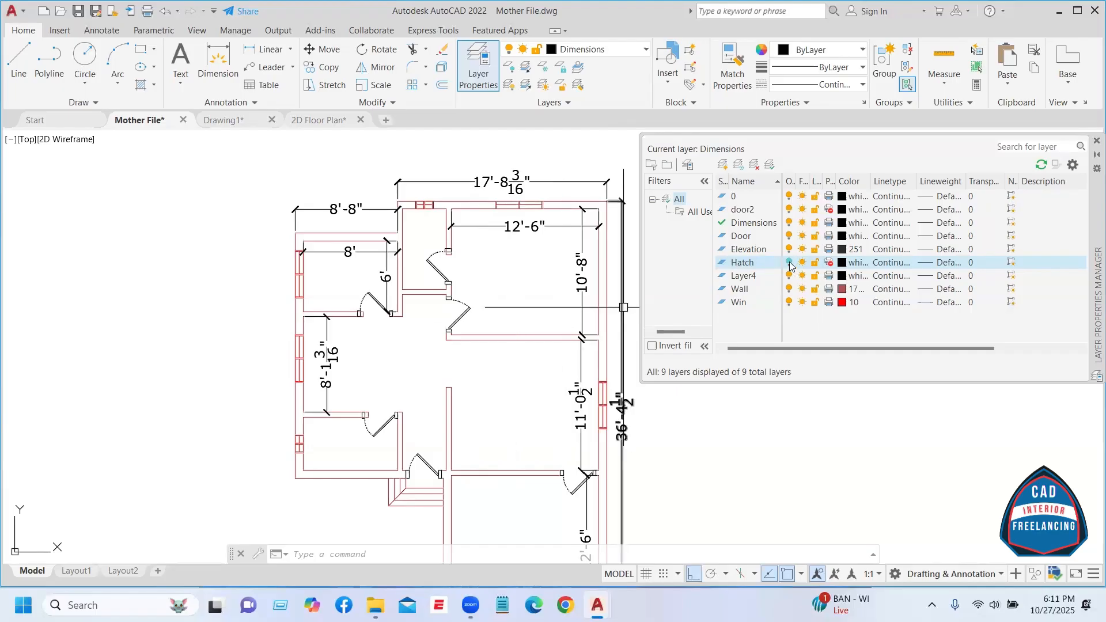
click(789, 263)
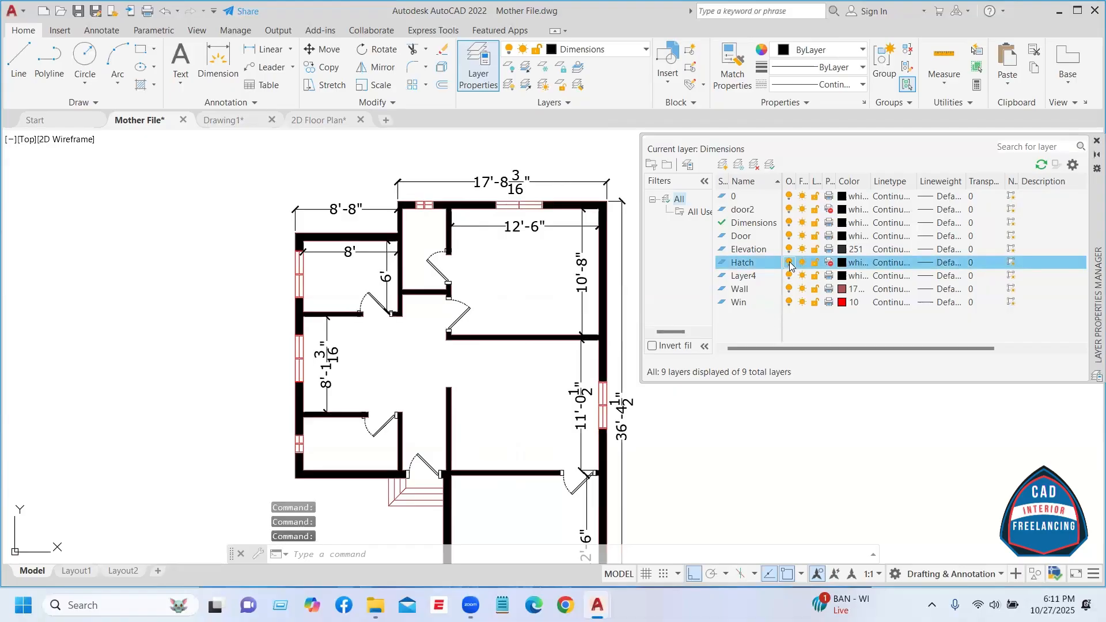
- Set the Hatch layer's color to index color 84, a dark green
click(842, 263)
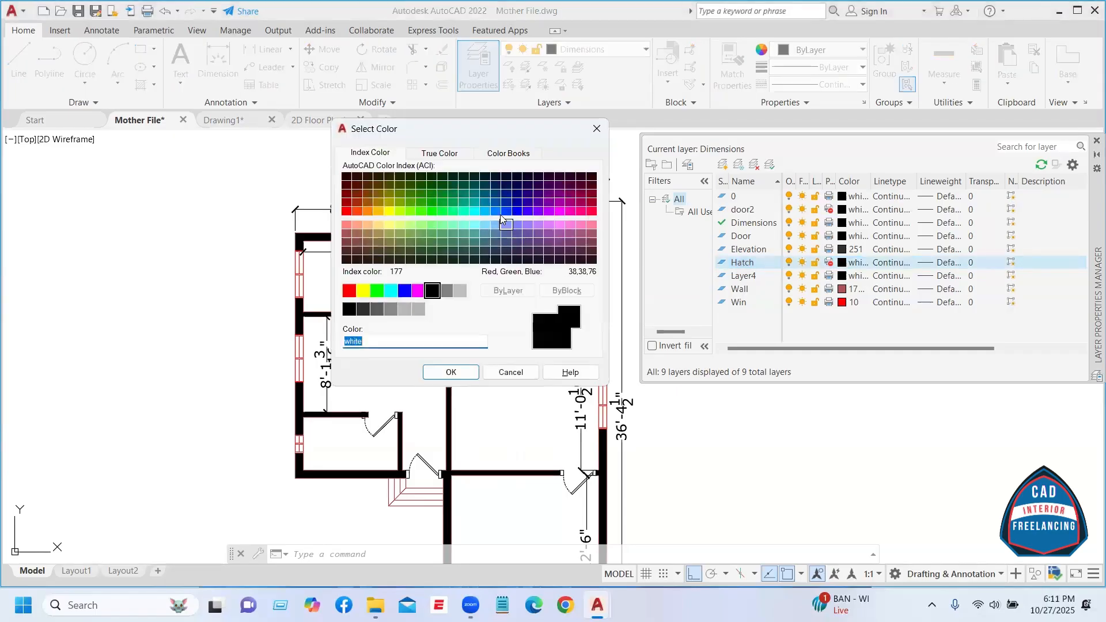
click(420, 196)
click(453, 374)
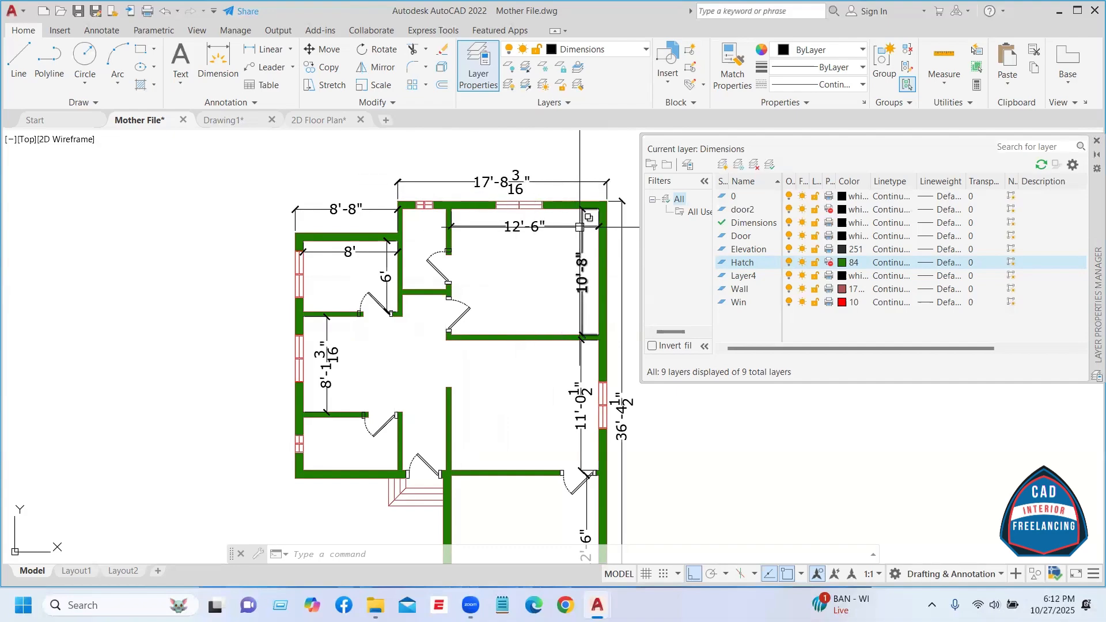
- Turn off the current Dimensions layer to hide the plan's dimensions, and turn it back on
click(749, 224)
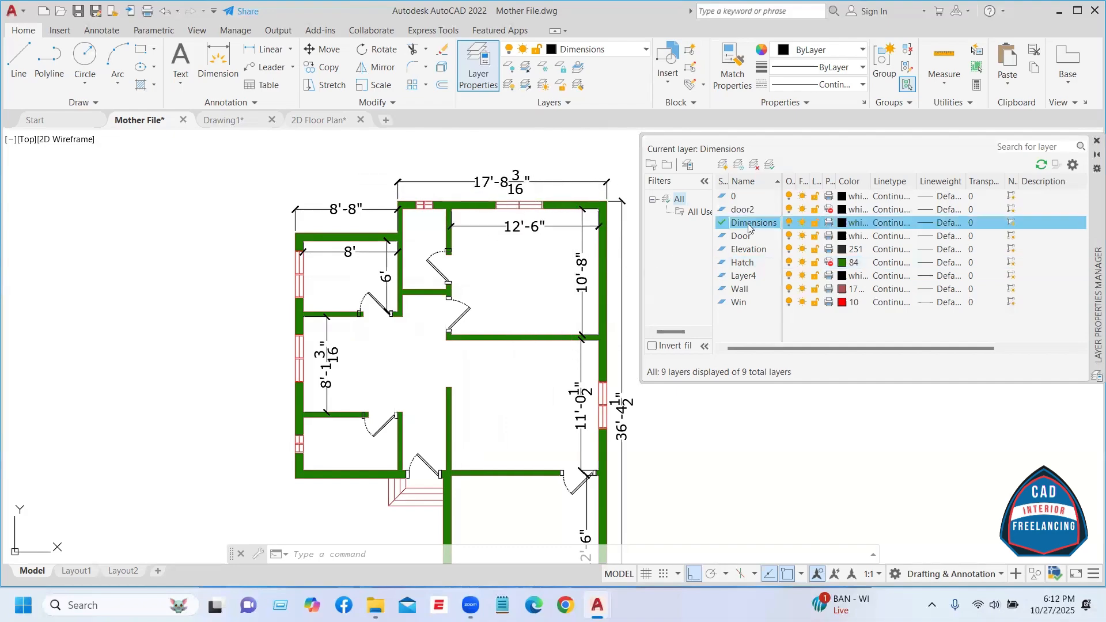
click(788, 223)
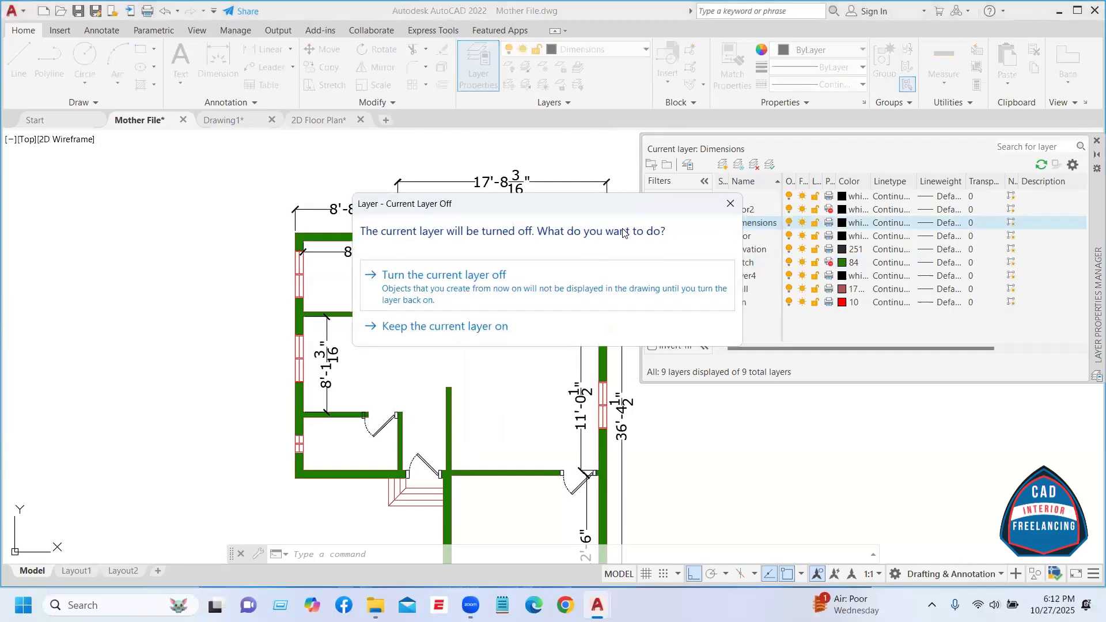
click(433, 277)
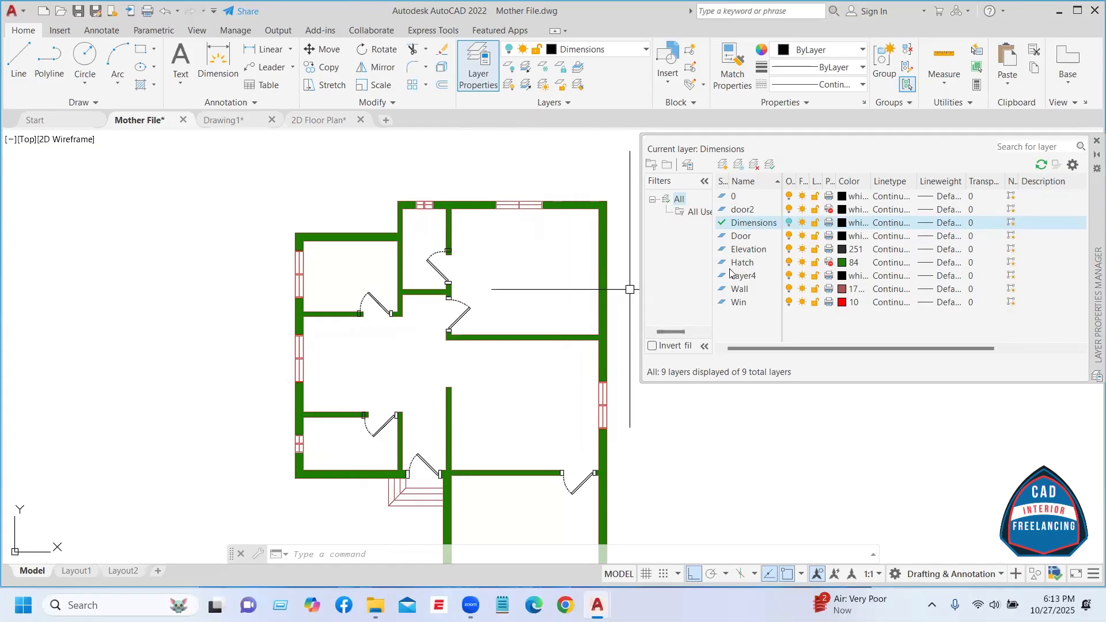
click(789, 224)
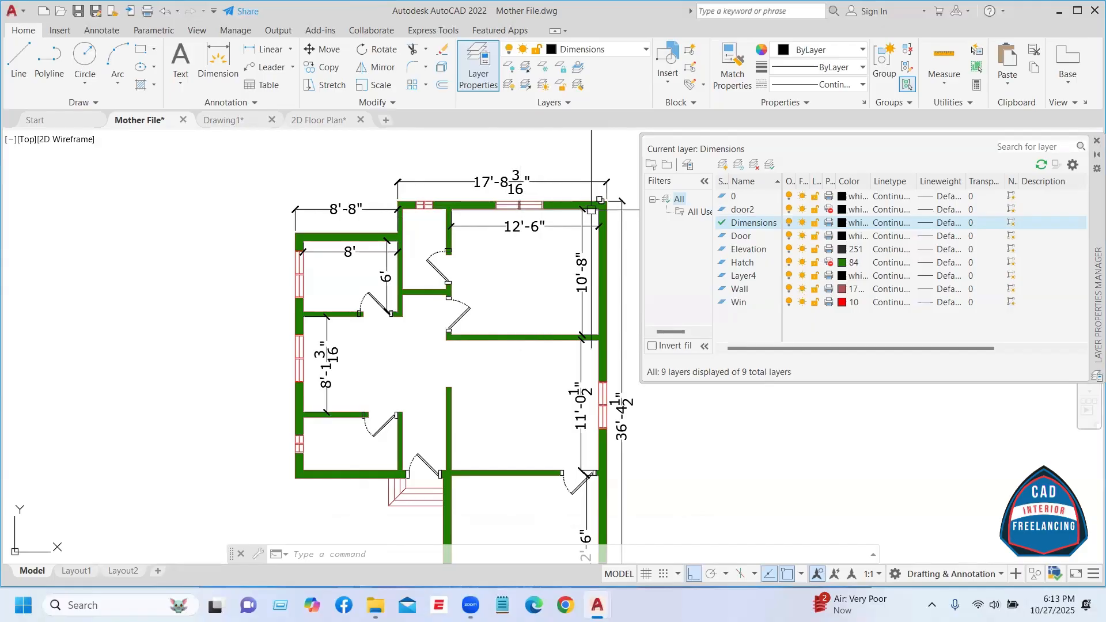
- Turn off the Door, Win and Dimensions layers to hide the plan's doors, windows and dimensions
click(753, 237)
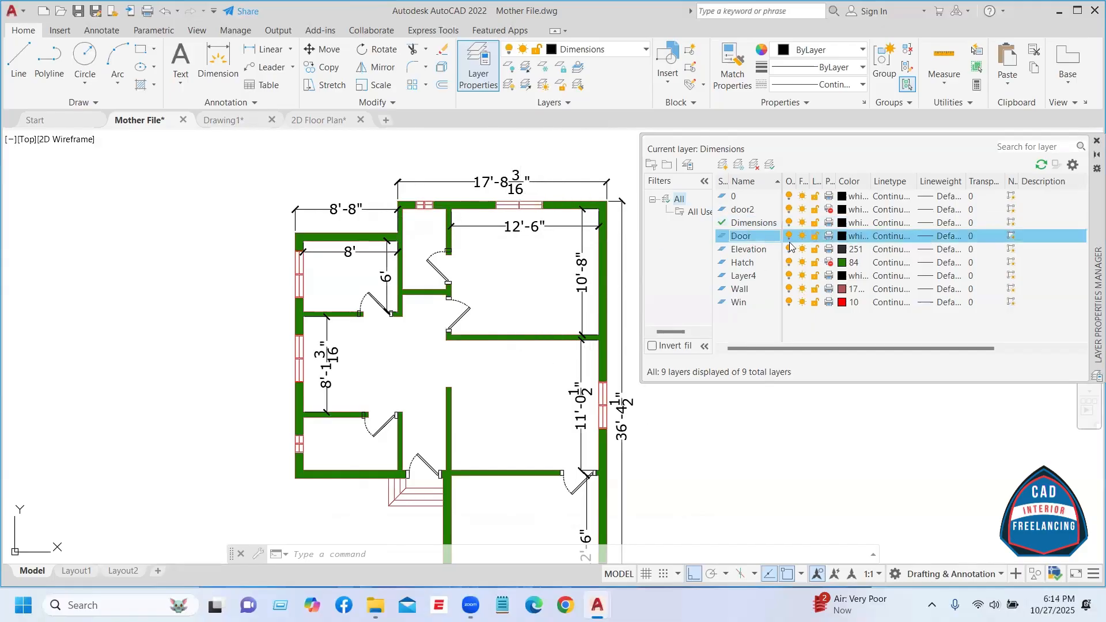
click(789, 238)
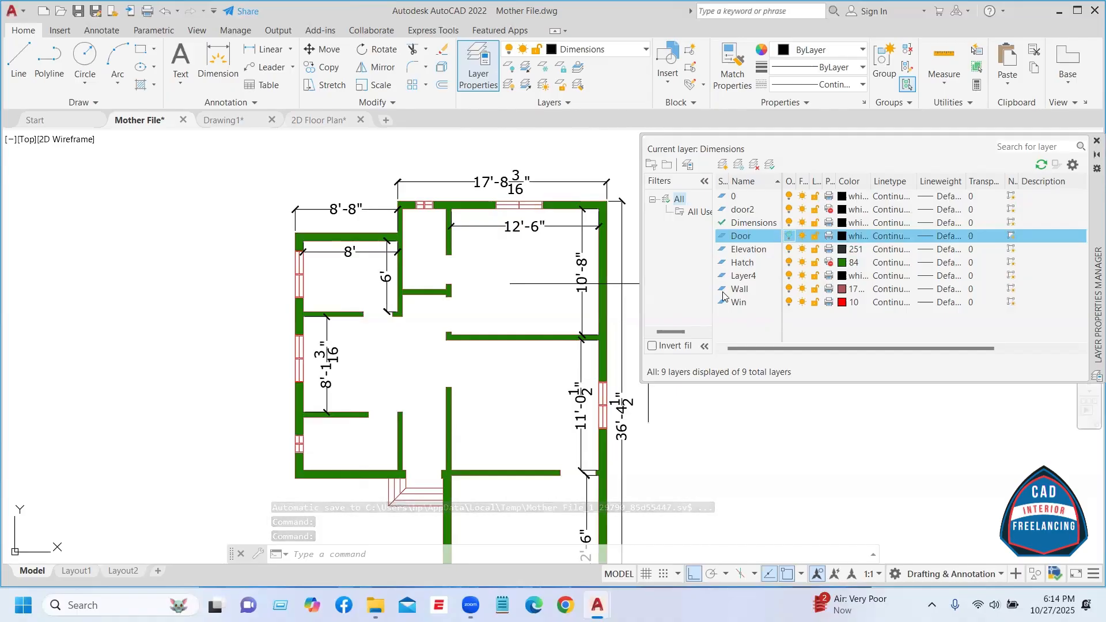
click(746, 302)
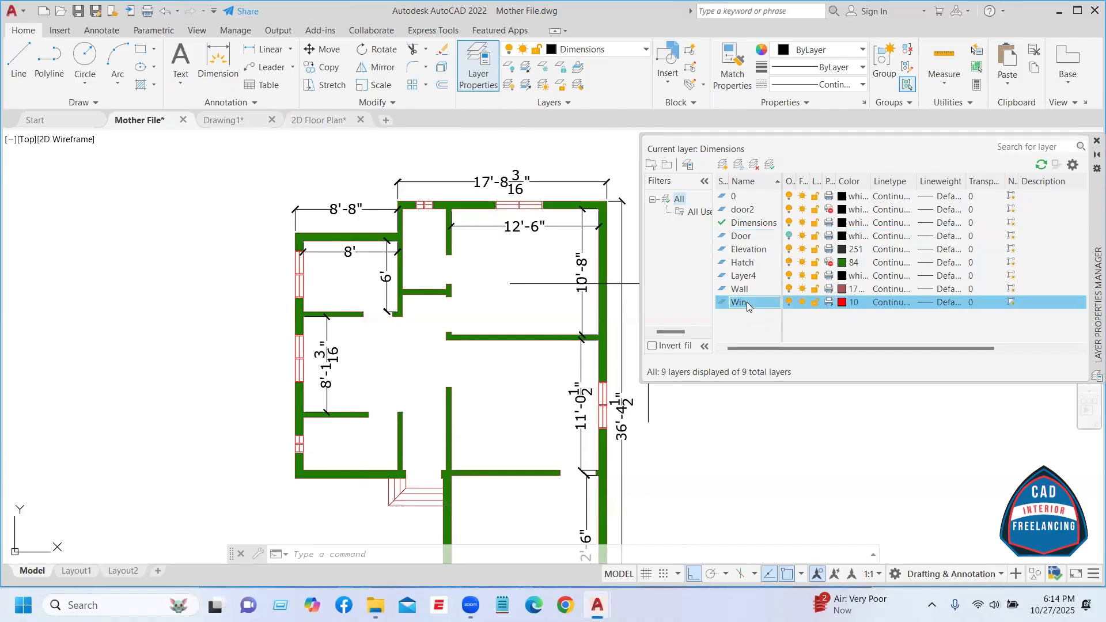
click(789, 303)
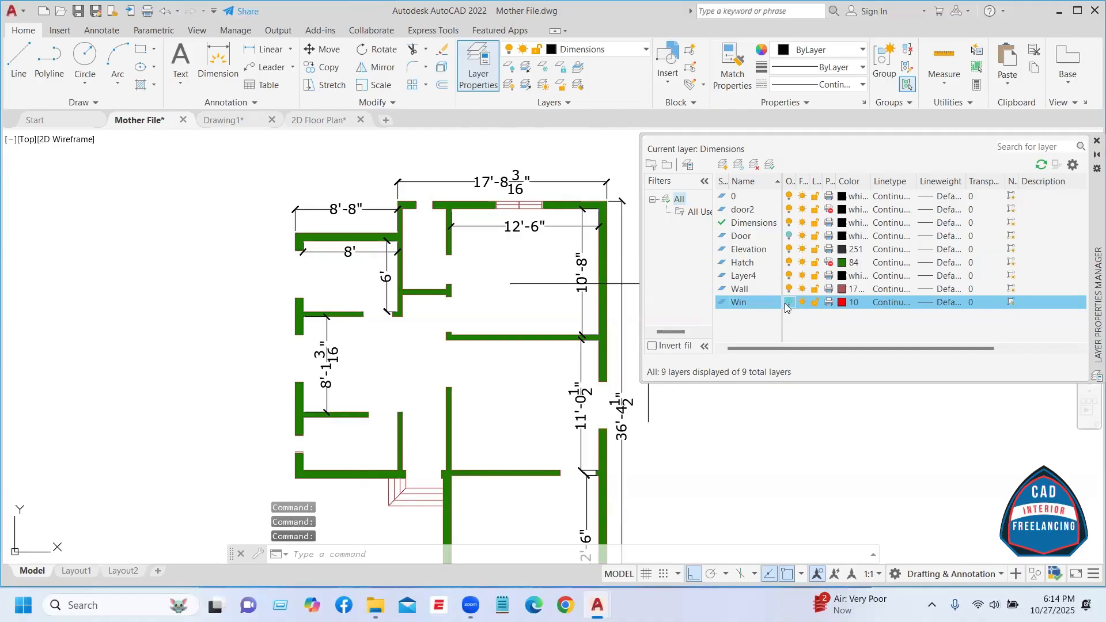
click(754, 223)
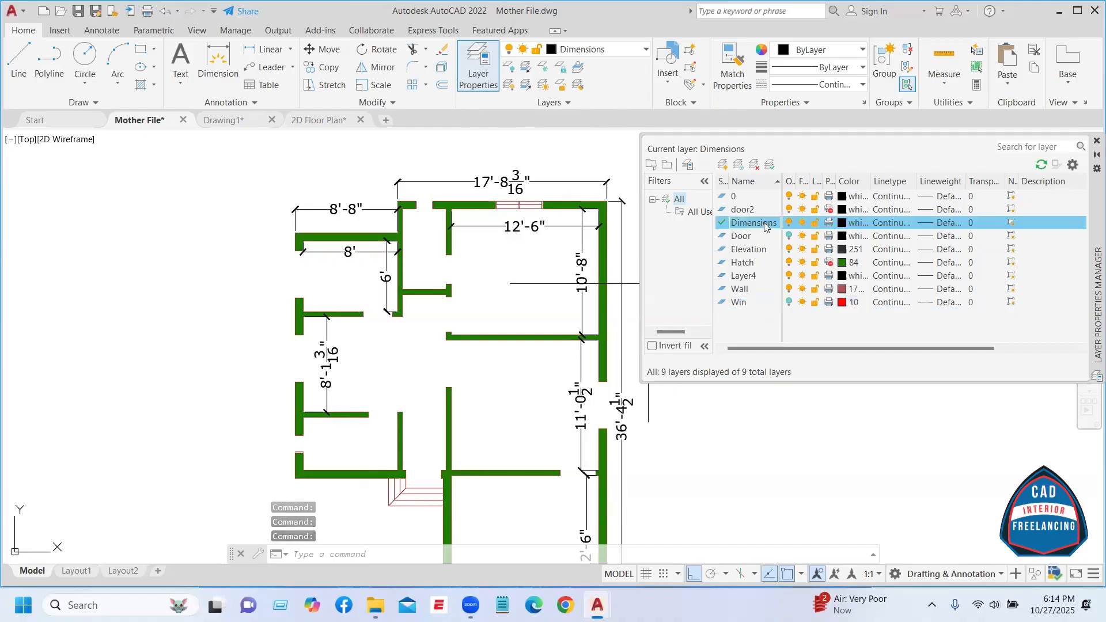
click(789, 222)
- Close the layer manager and move the window still shown in the plan's upper wall from the Wall layer to the Win layer
scroll(568, 266, down, 2)
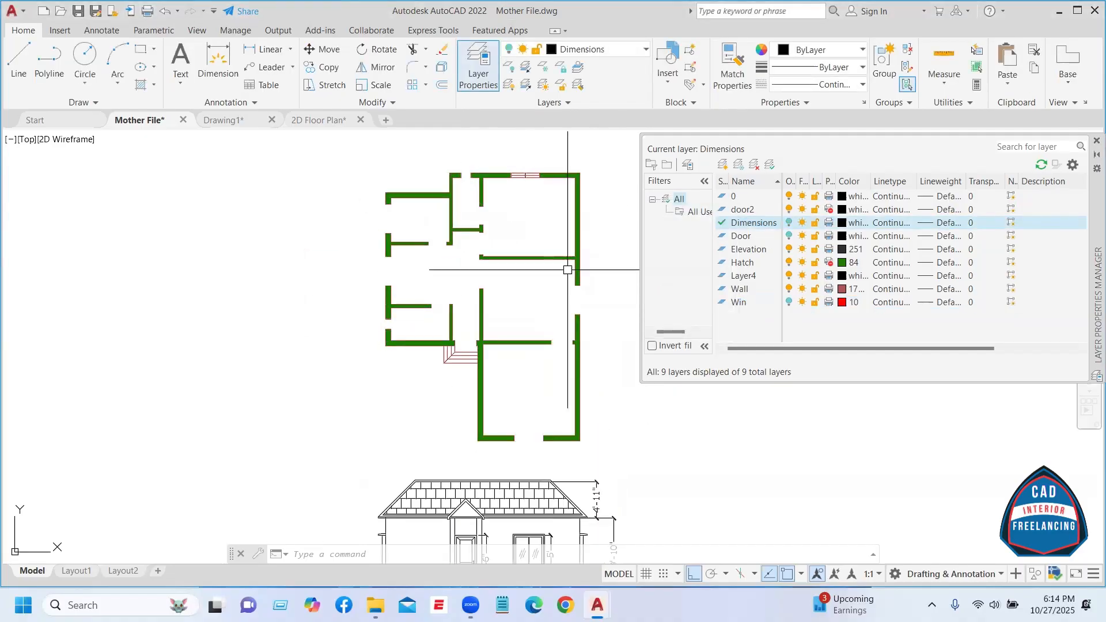
scroll(567, 167, up, 2)
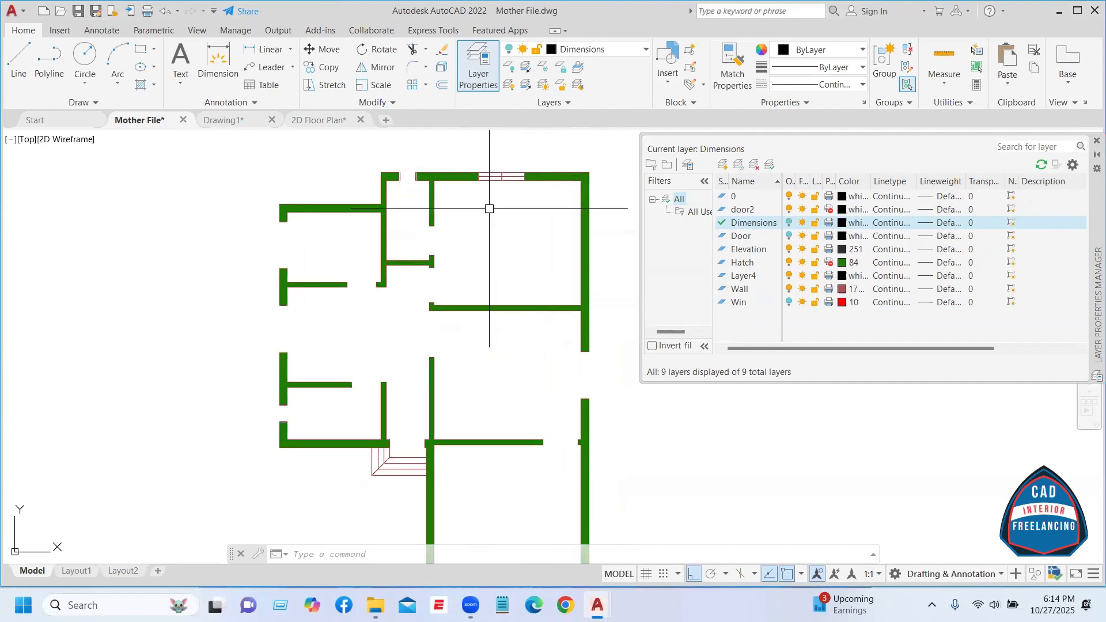
scroll(489, 165, up, 1)
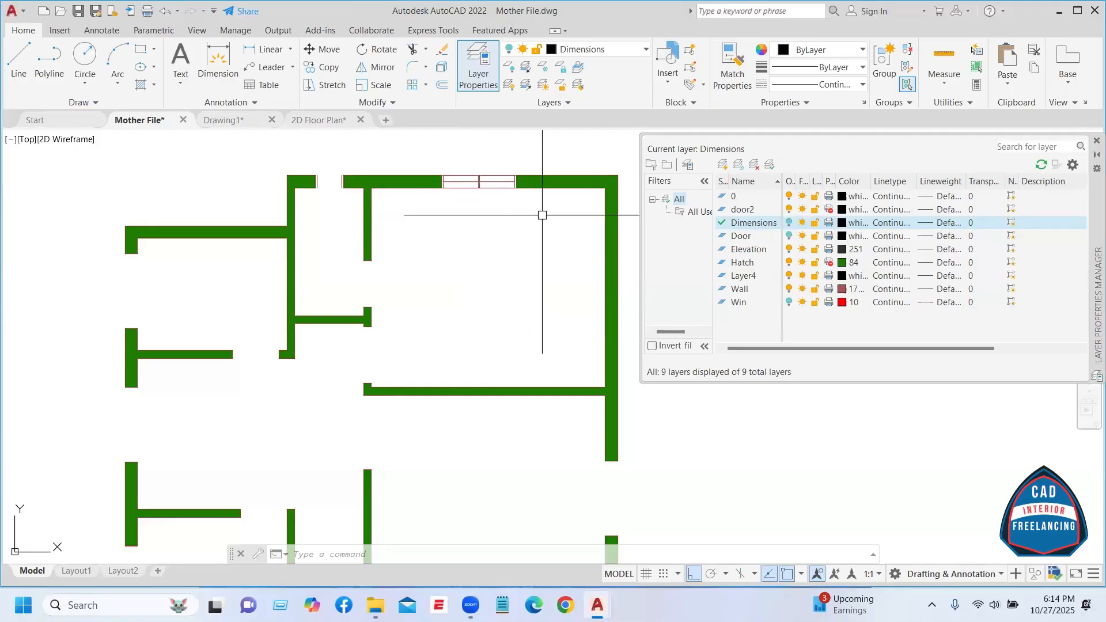
click(1097, 140)
click(420, 152)
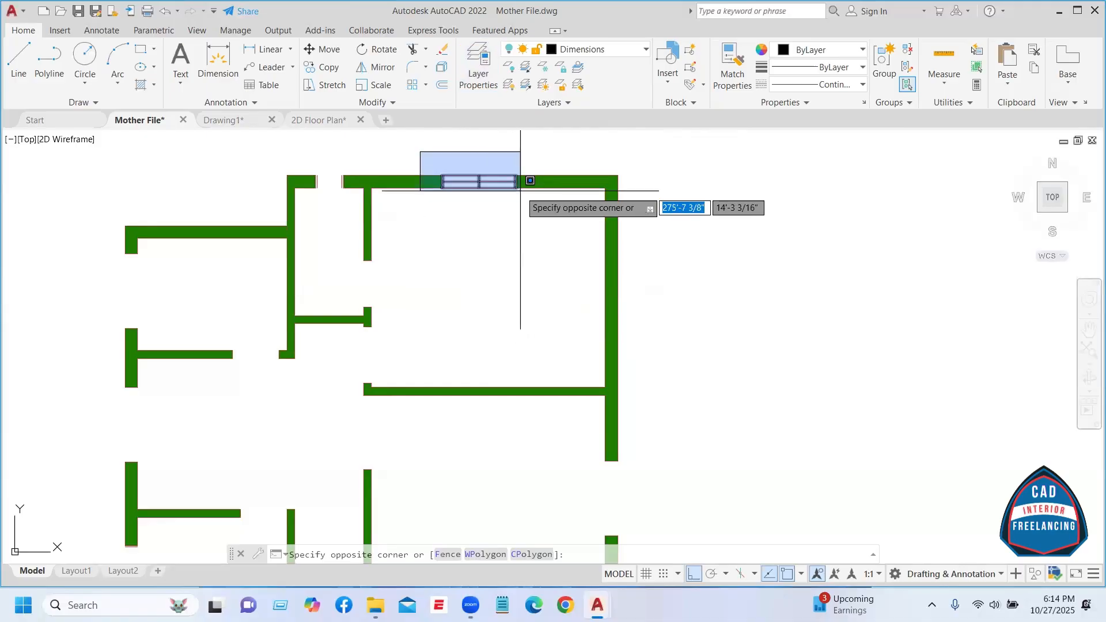
click(529, 204)
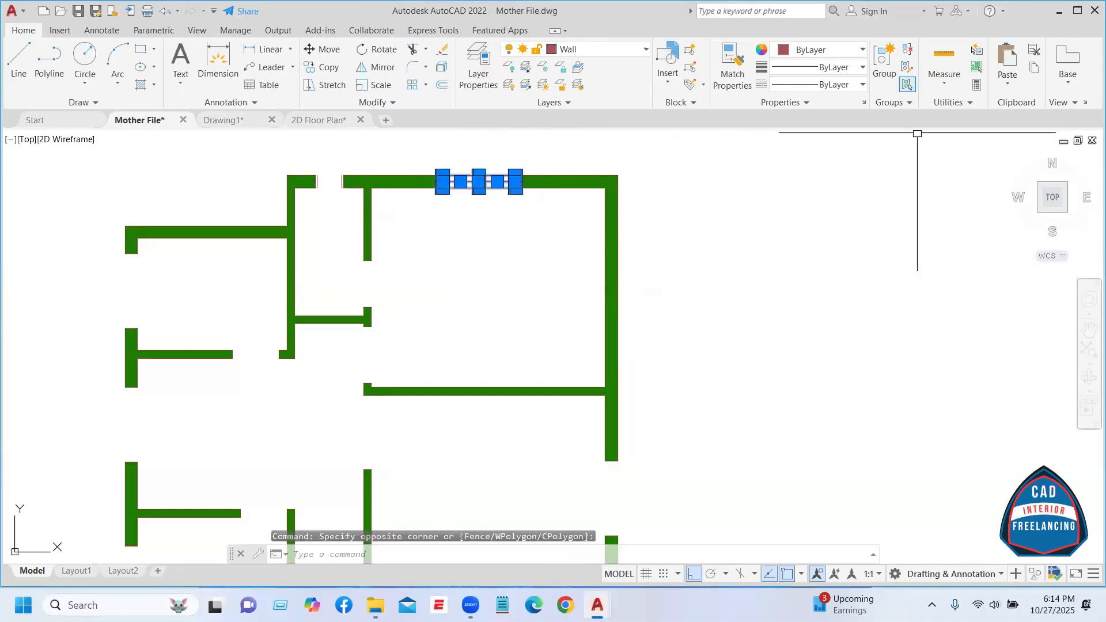
click(645, 50)
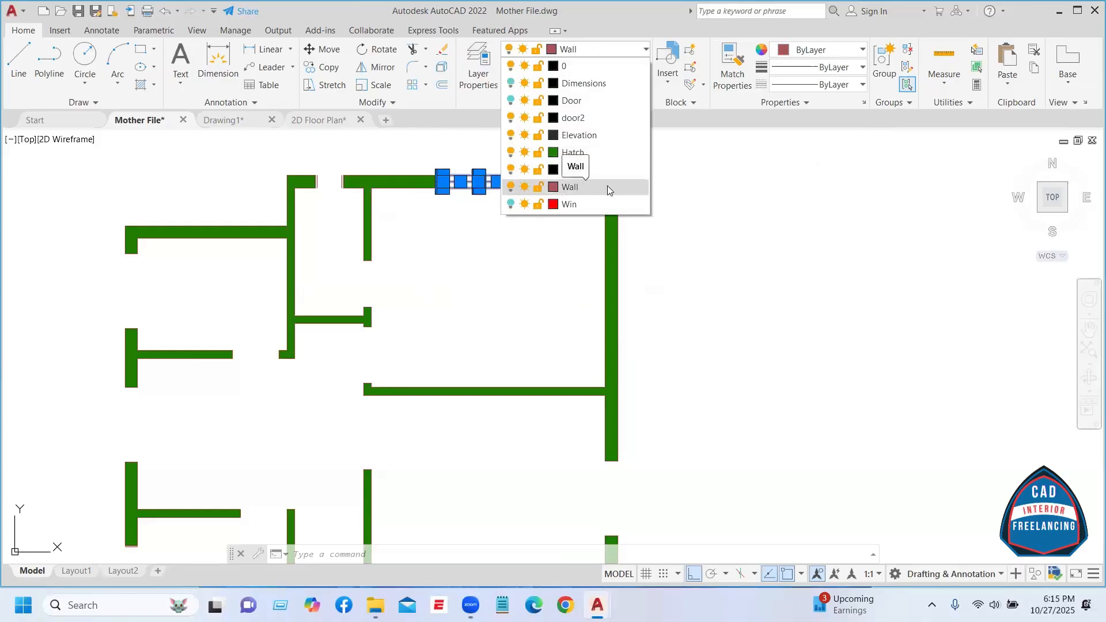
click(578, 205)
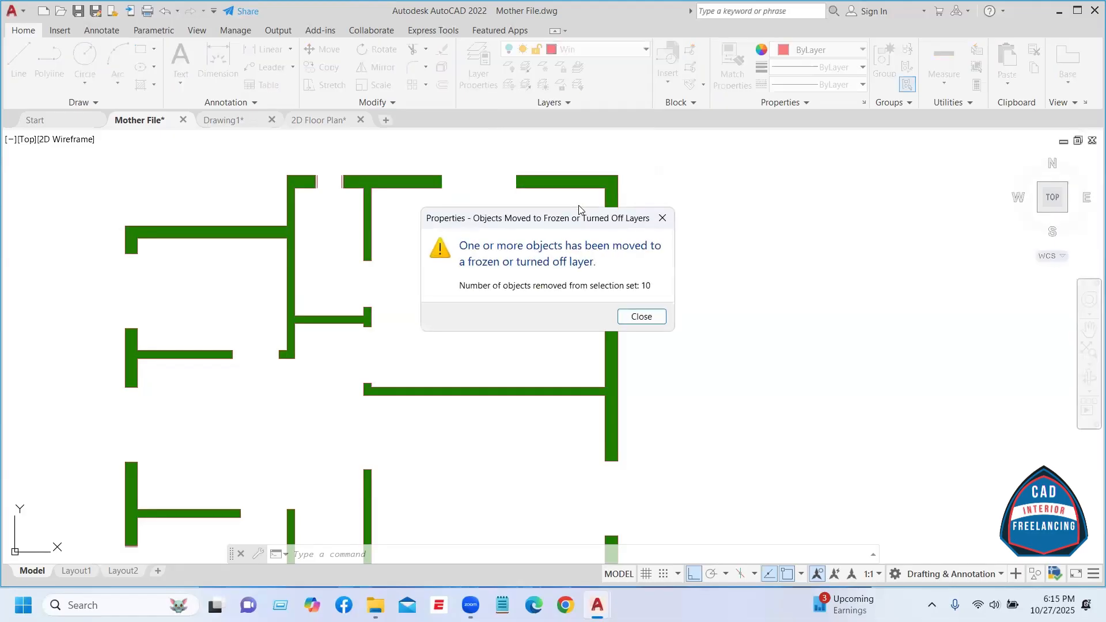
click(639, 316)
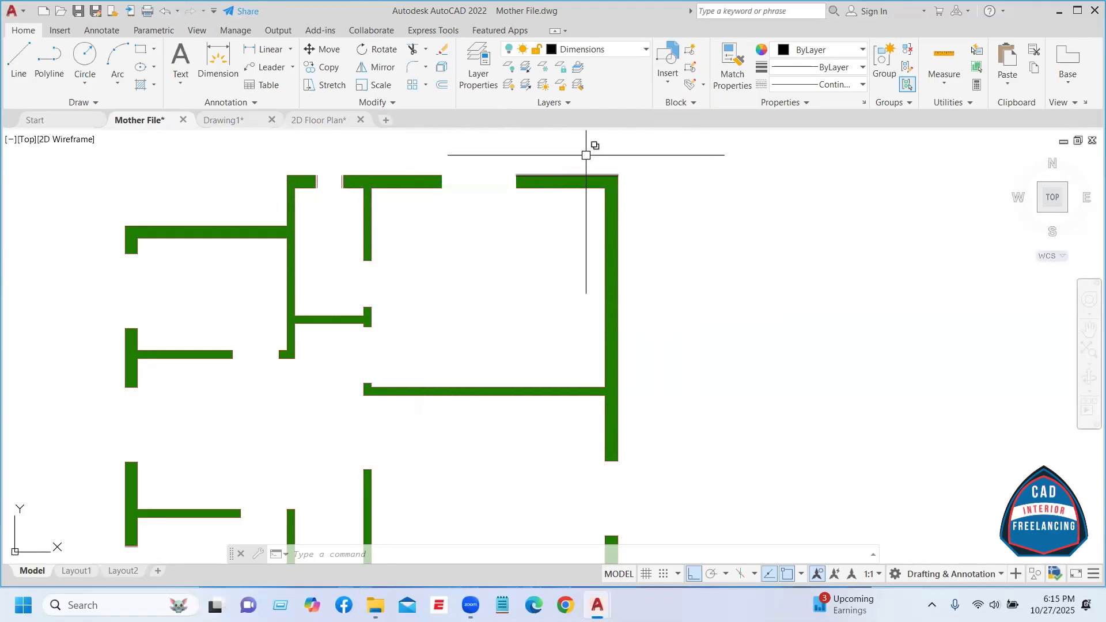
- Turn the Win layer back on to show all the windows in the floor plan
click(646, 50)
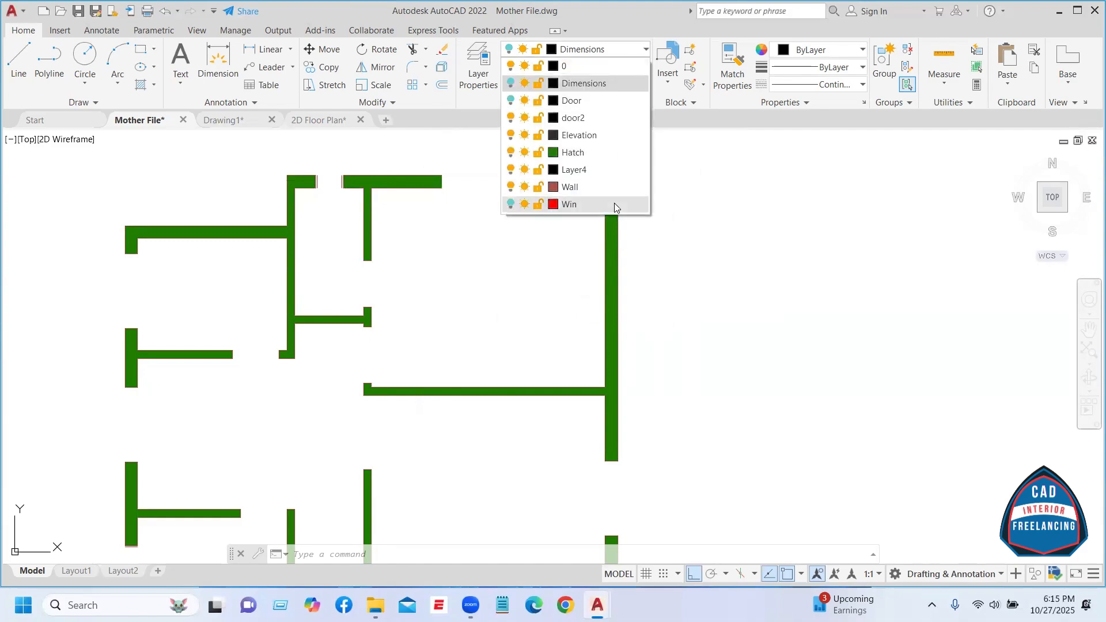
click(511, 205)
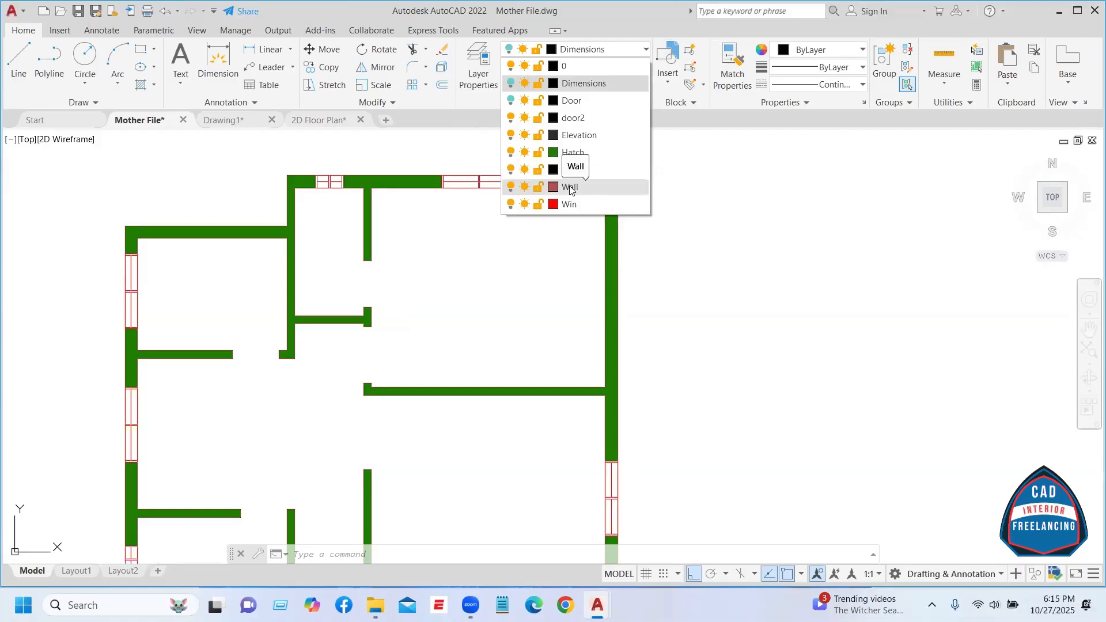
key(Escape)
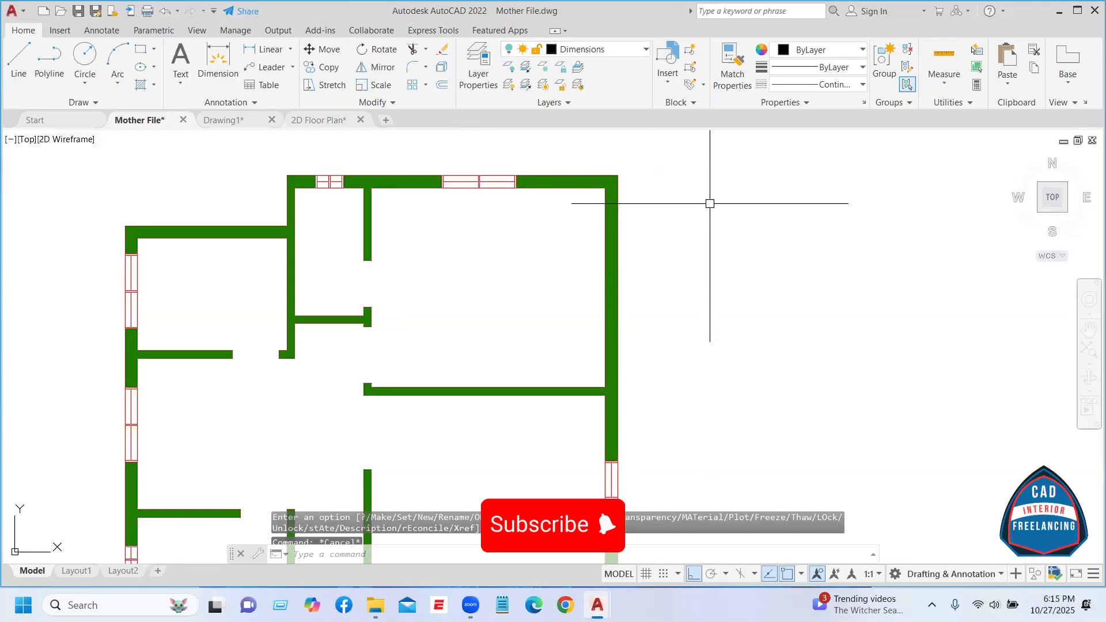
key(Escape)
key(Escape)
key(Escape)
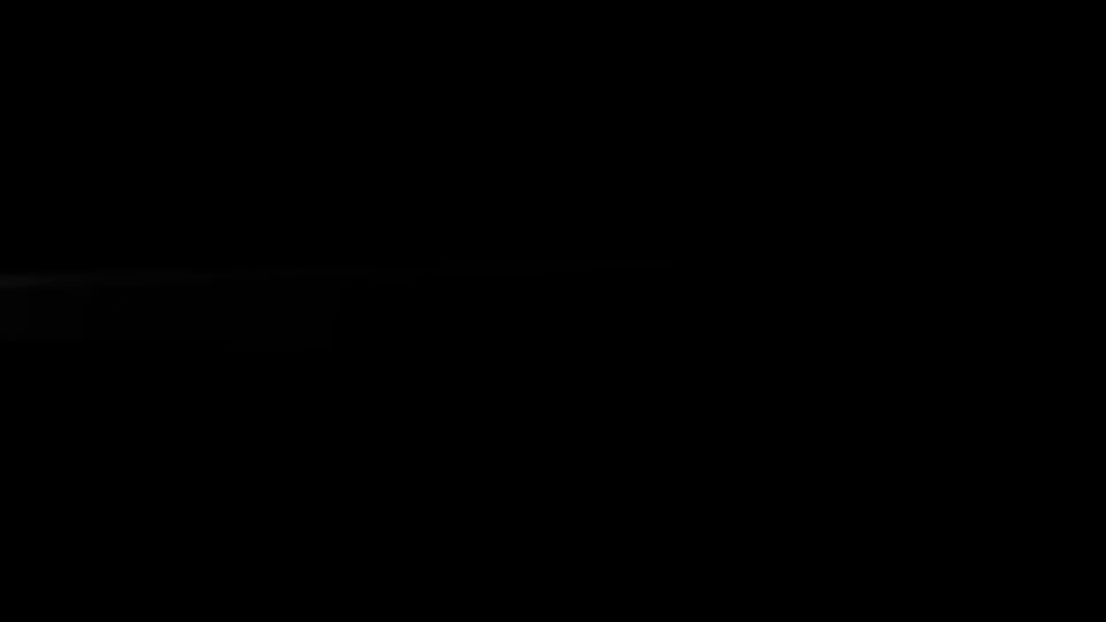